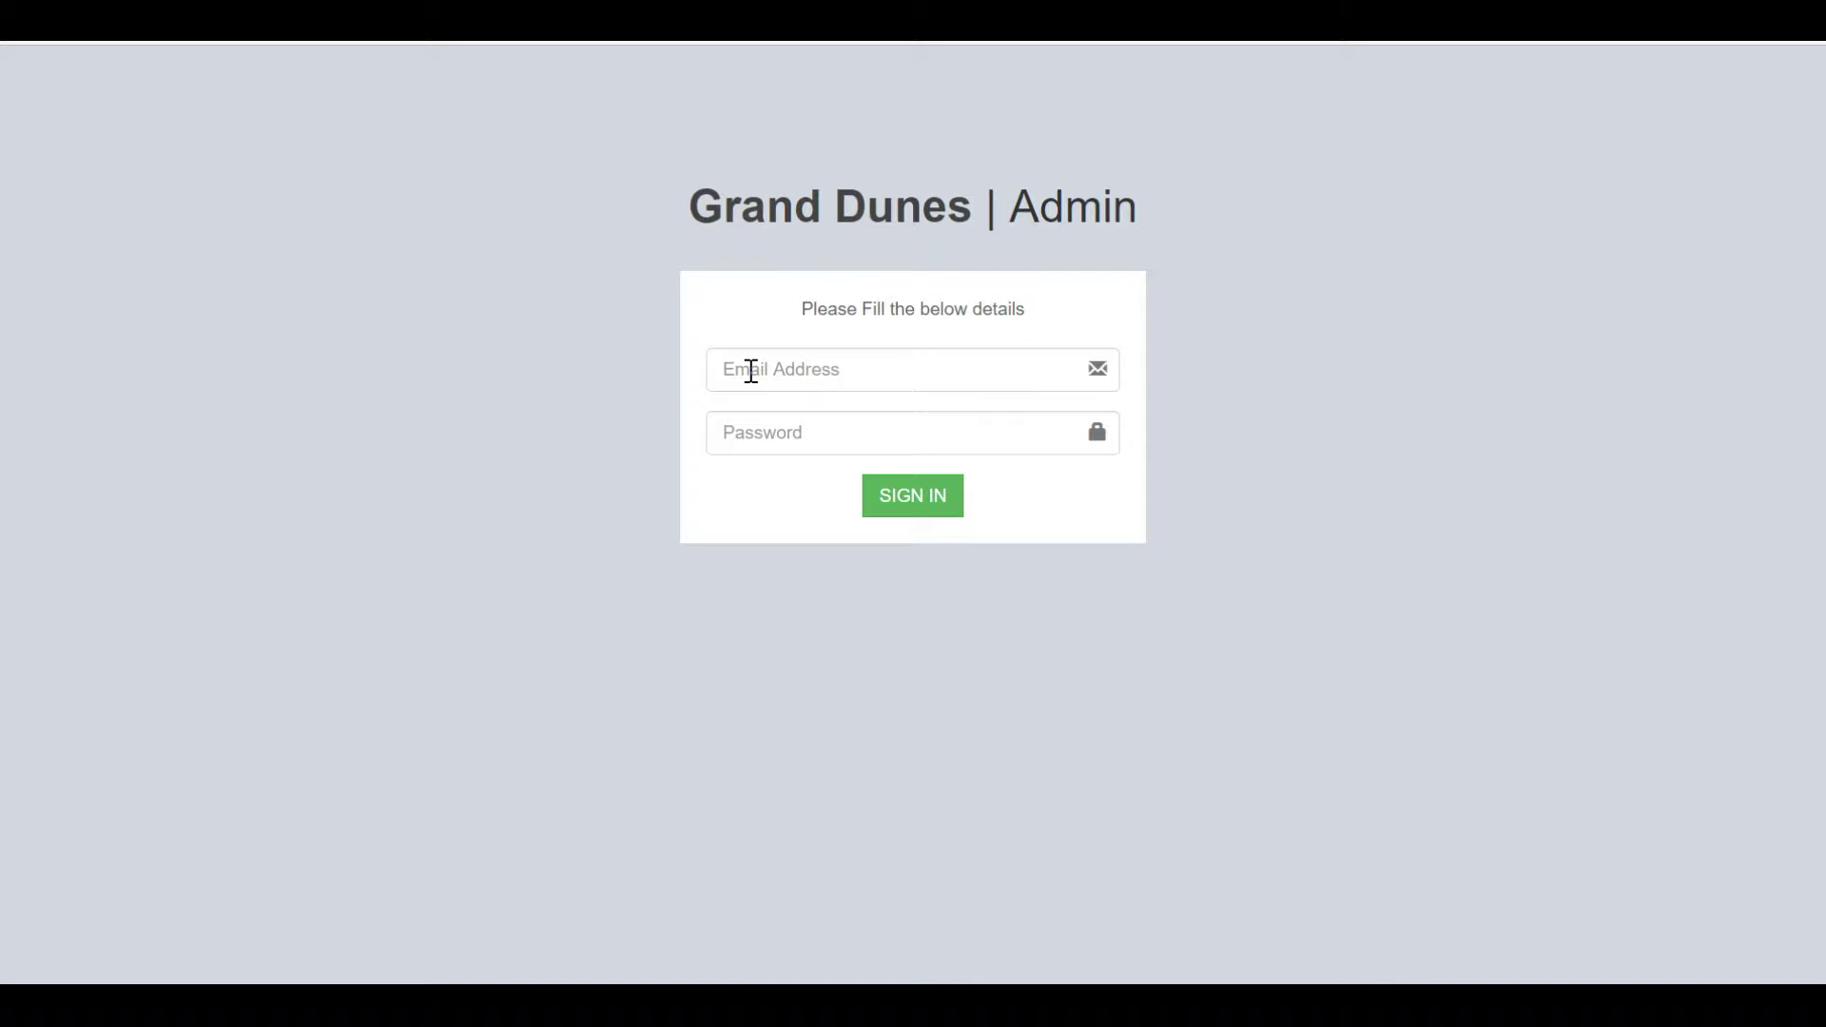
Sign in with the saved admin e-mail address and the account password.
click(751, 371)
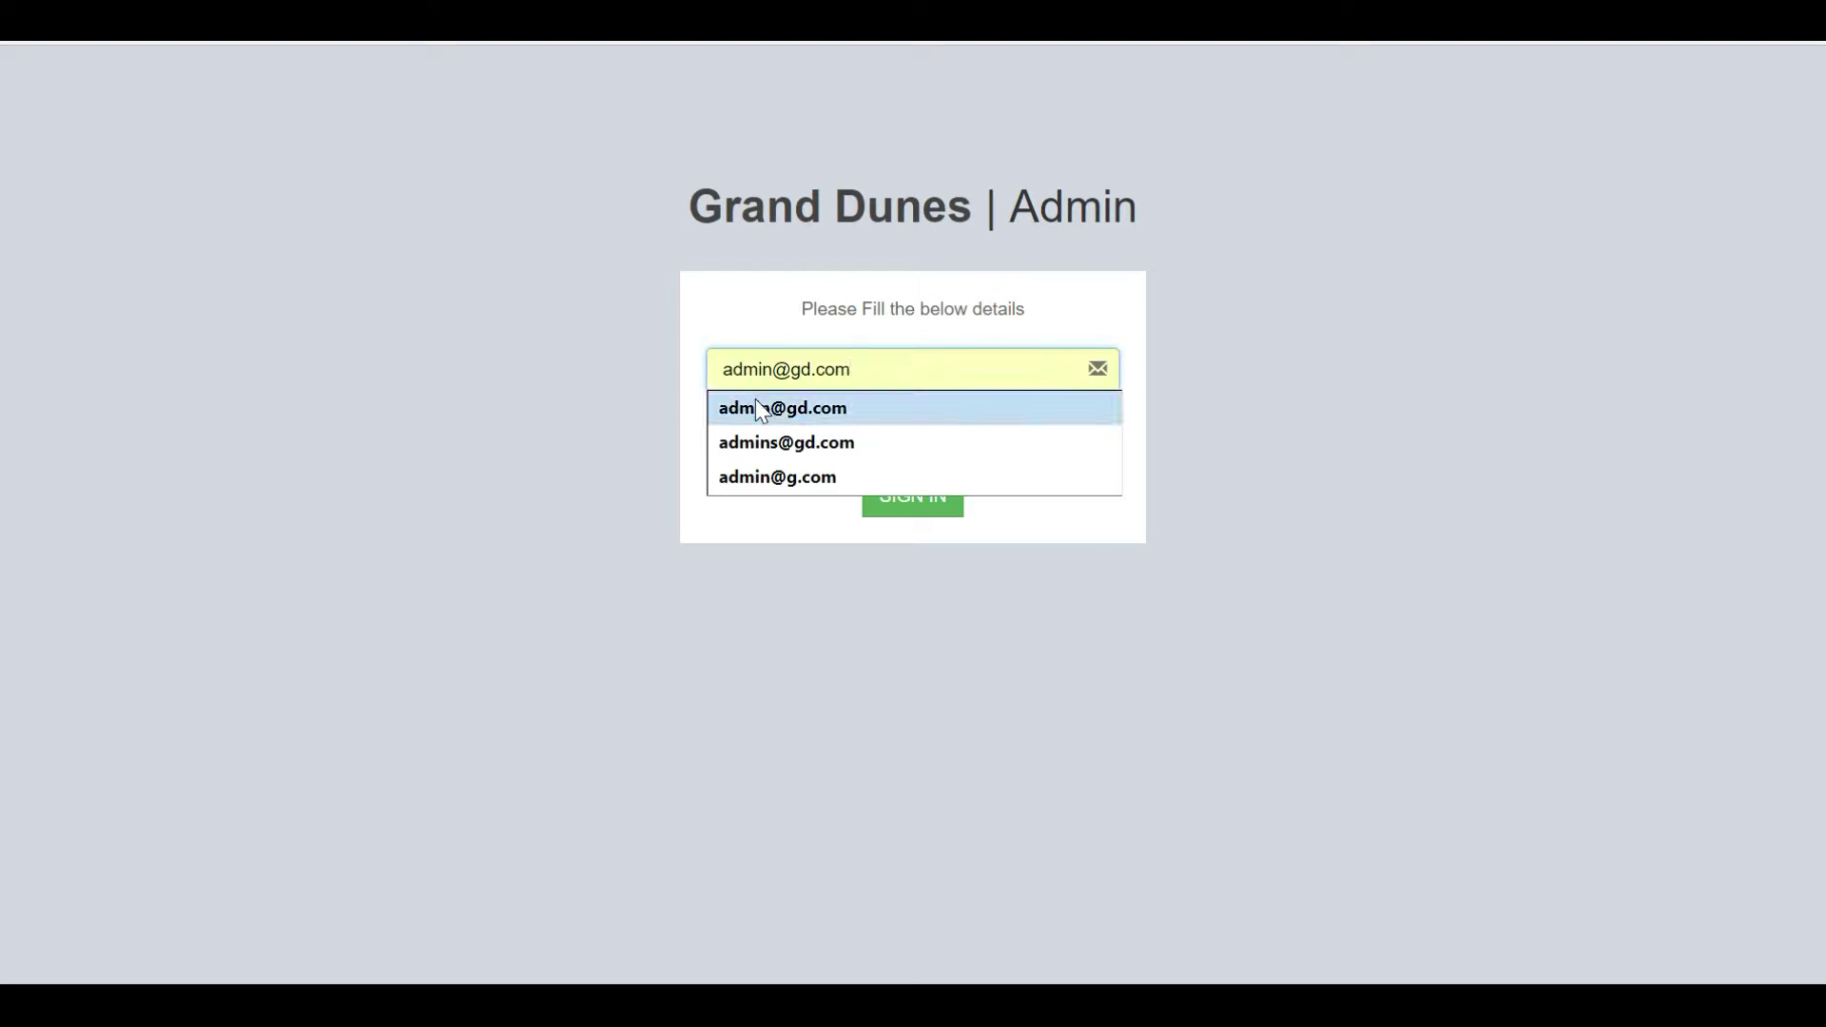
click(748, 407)
click(749, 429)
text(admin123)
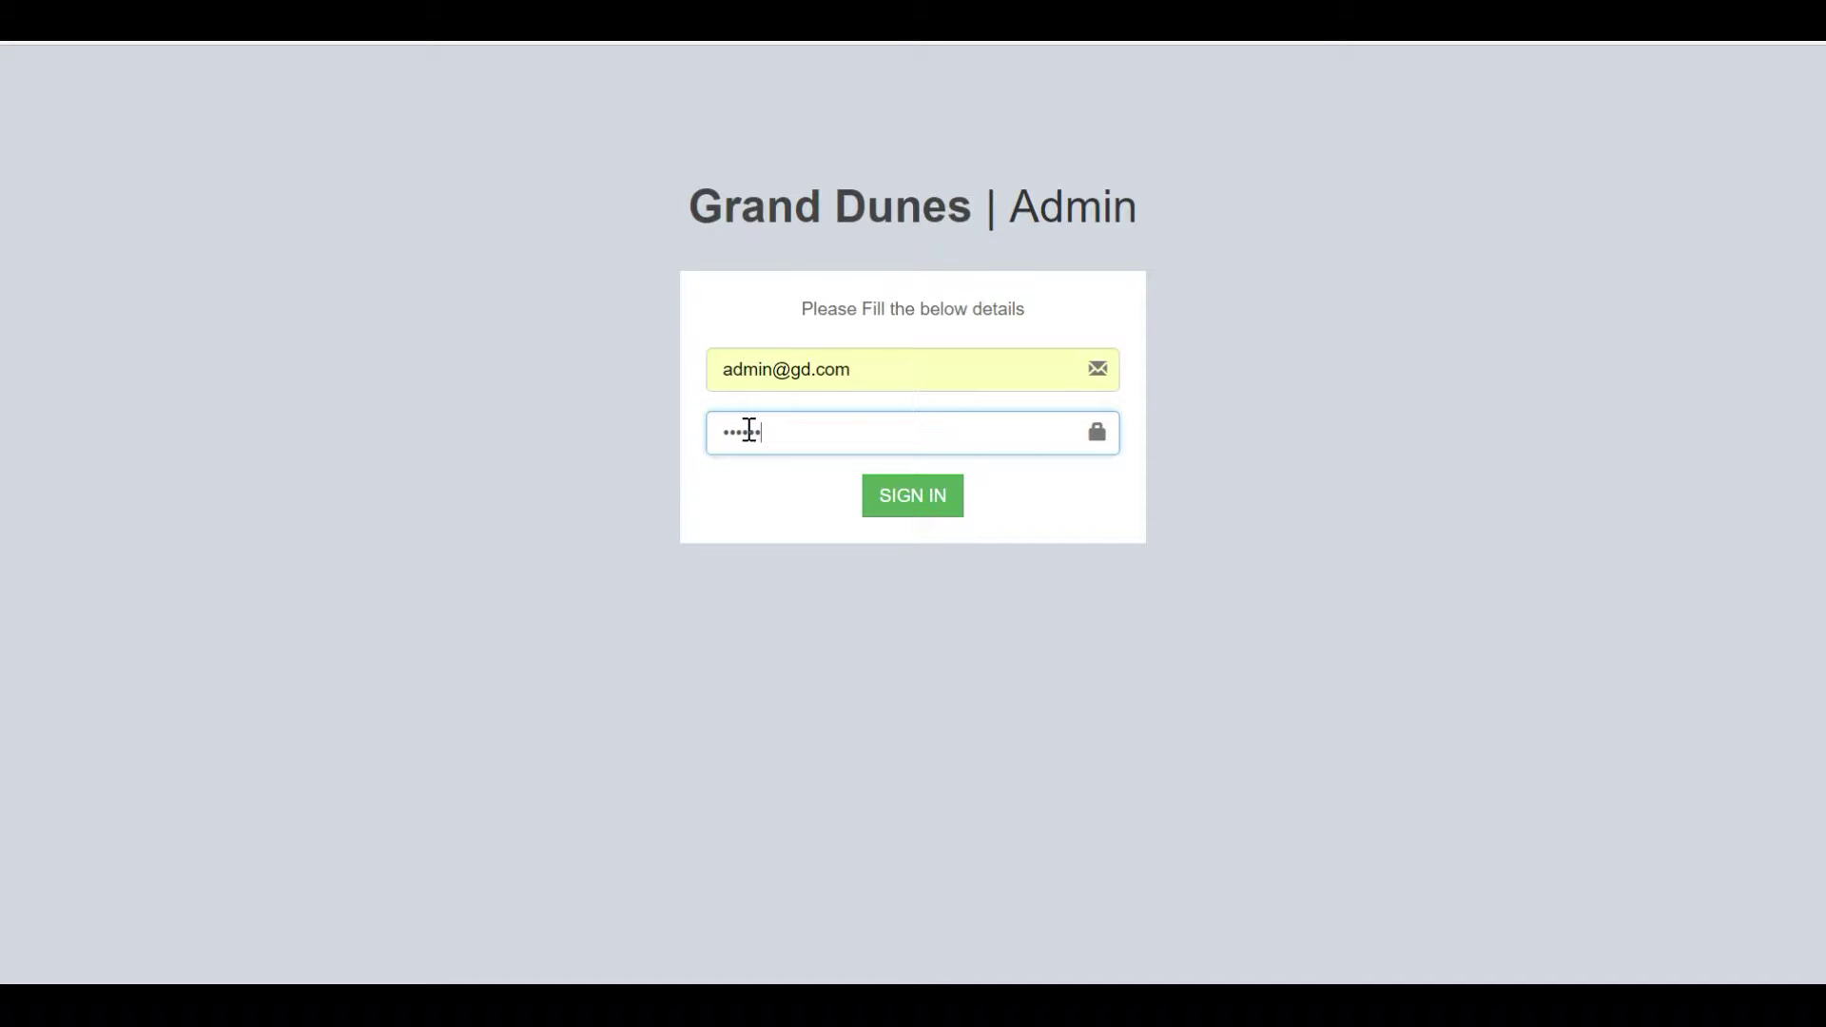
text(45)
key(Return)
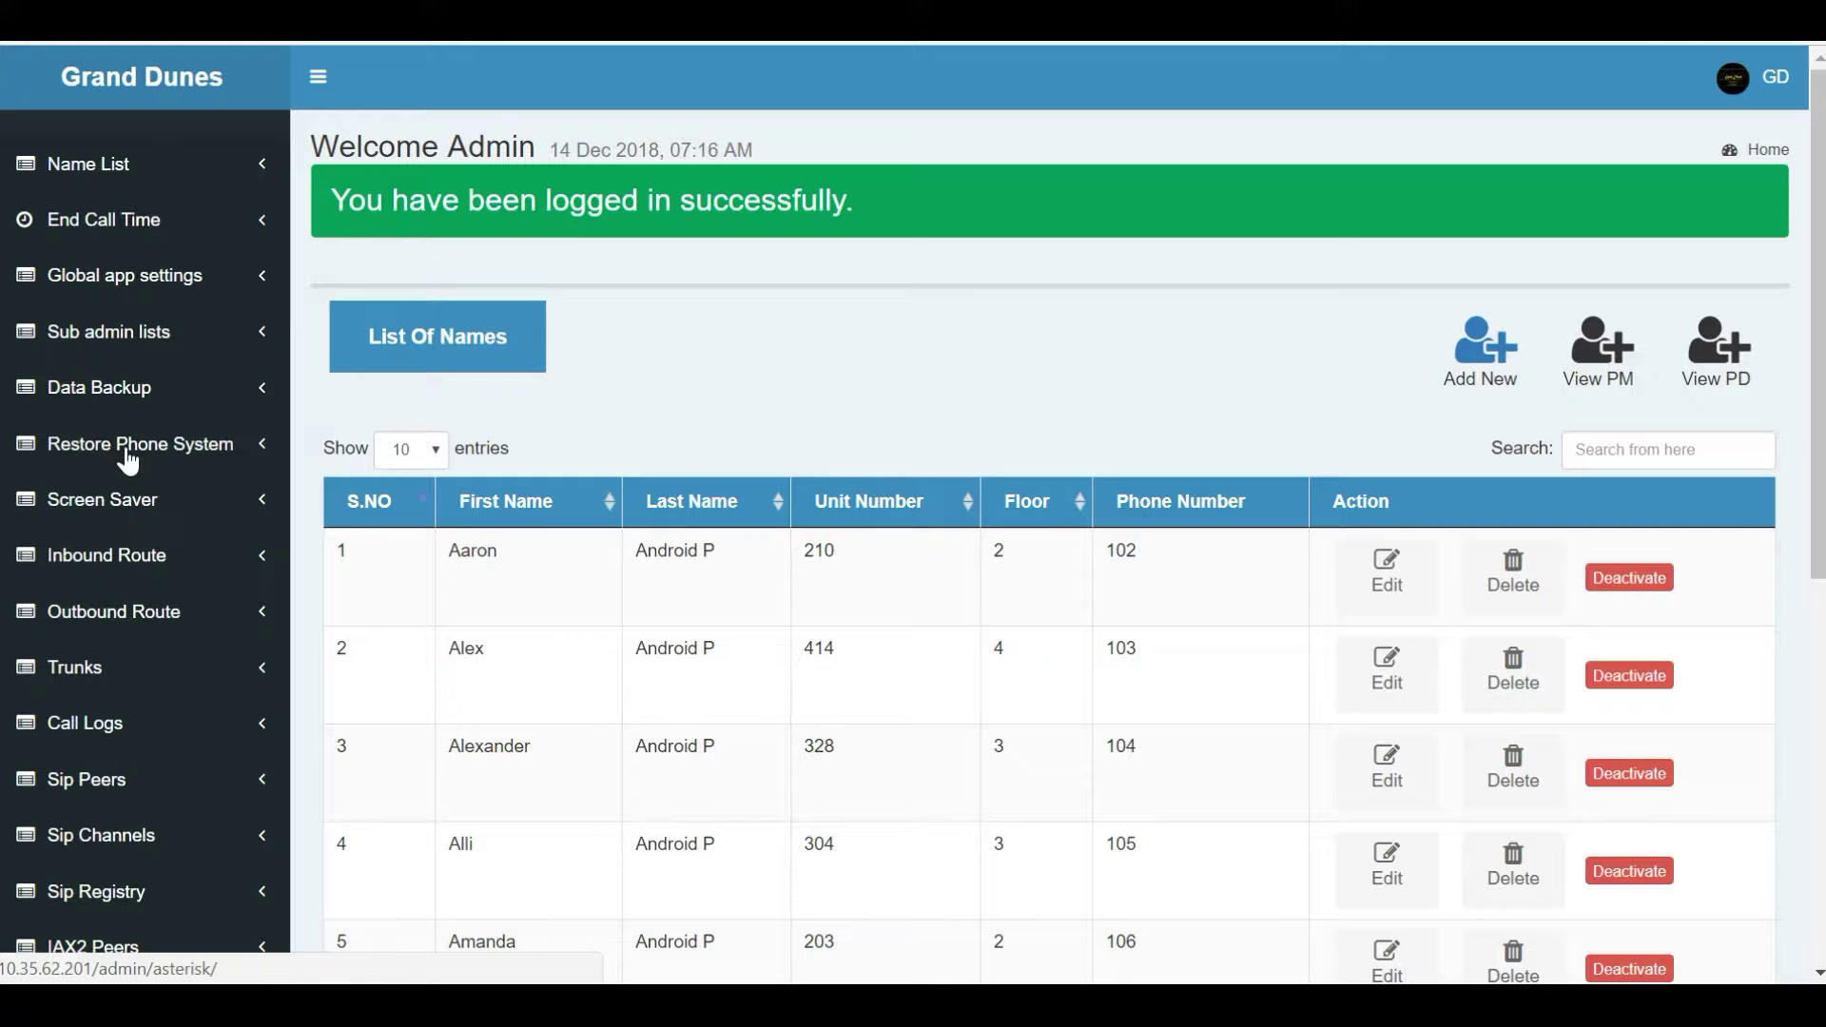
Search the name list for 'ju' and open the unit 326 iPhone user for editing.
scroll(144, 515, down, 2)
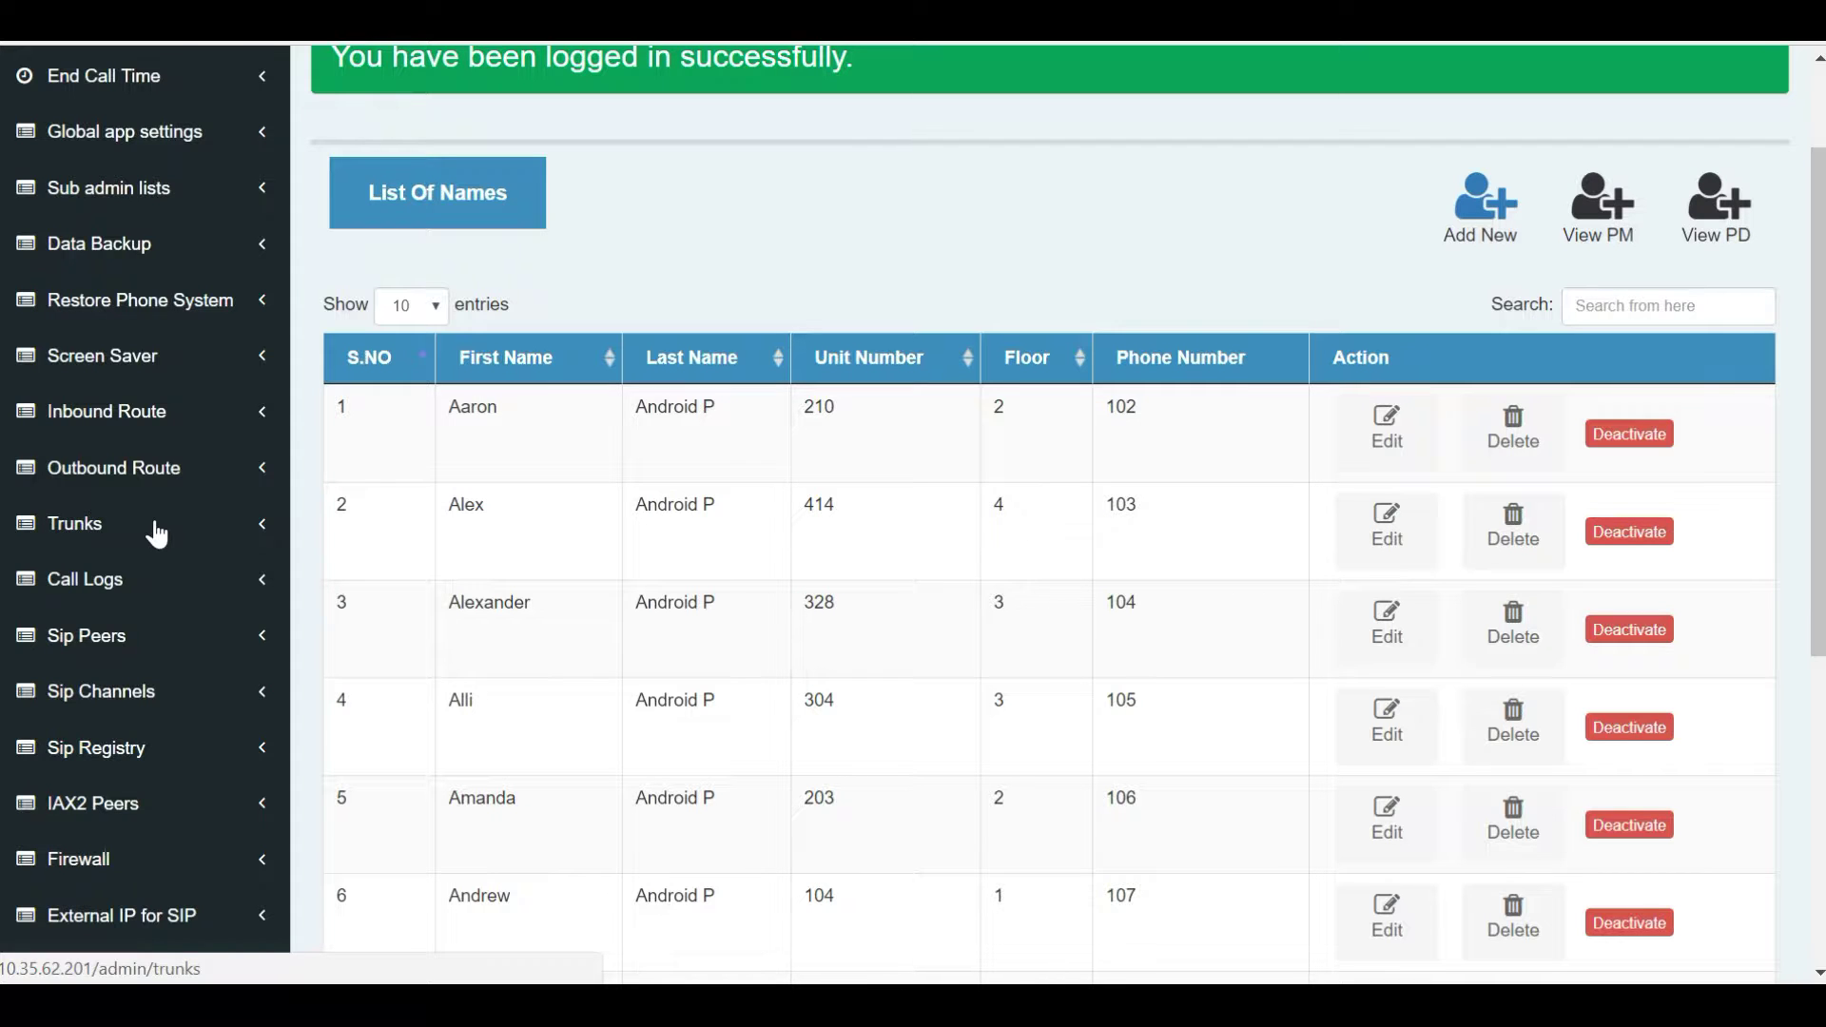
scroll(157, 535, down, 3)
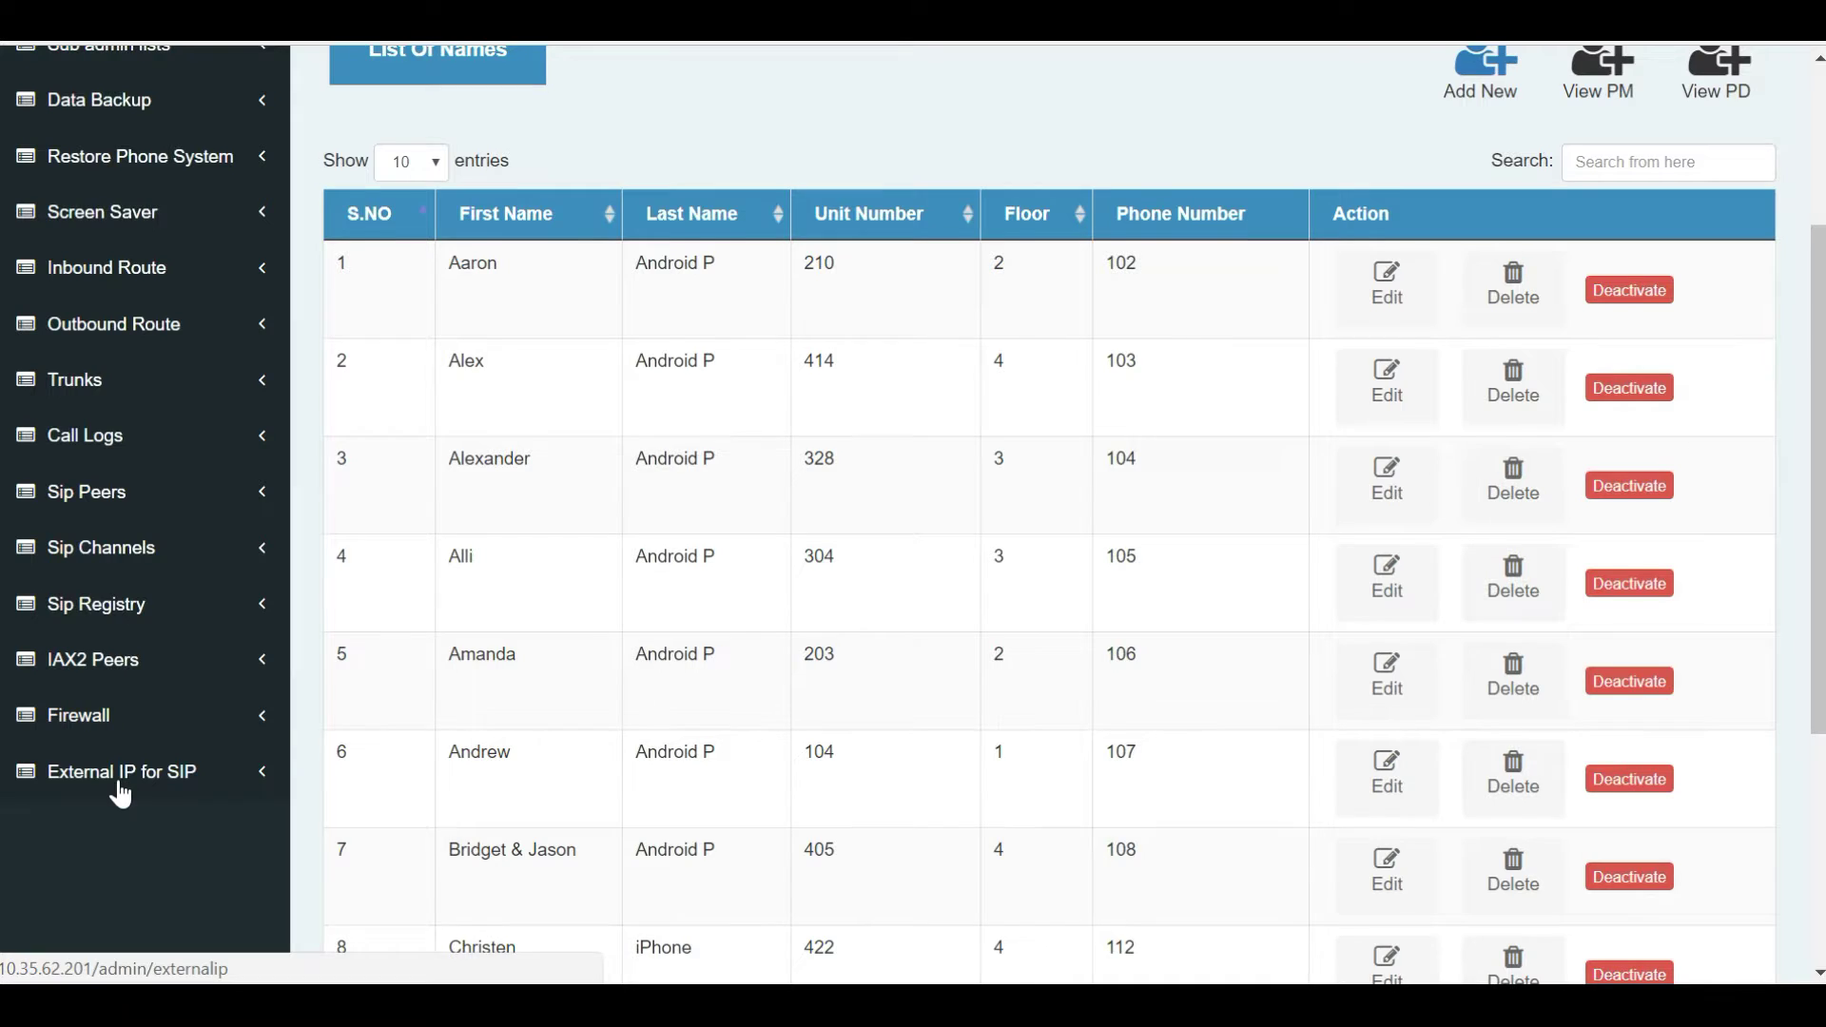
scroll(121, 794, up, 3)
click(1644, 455)
text(ju)
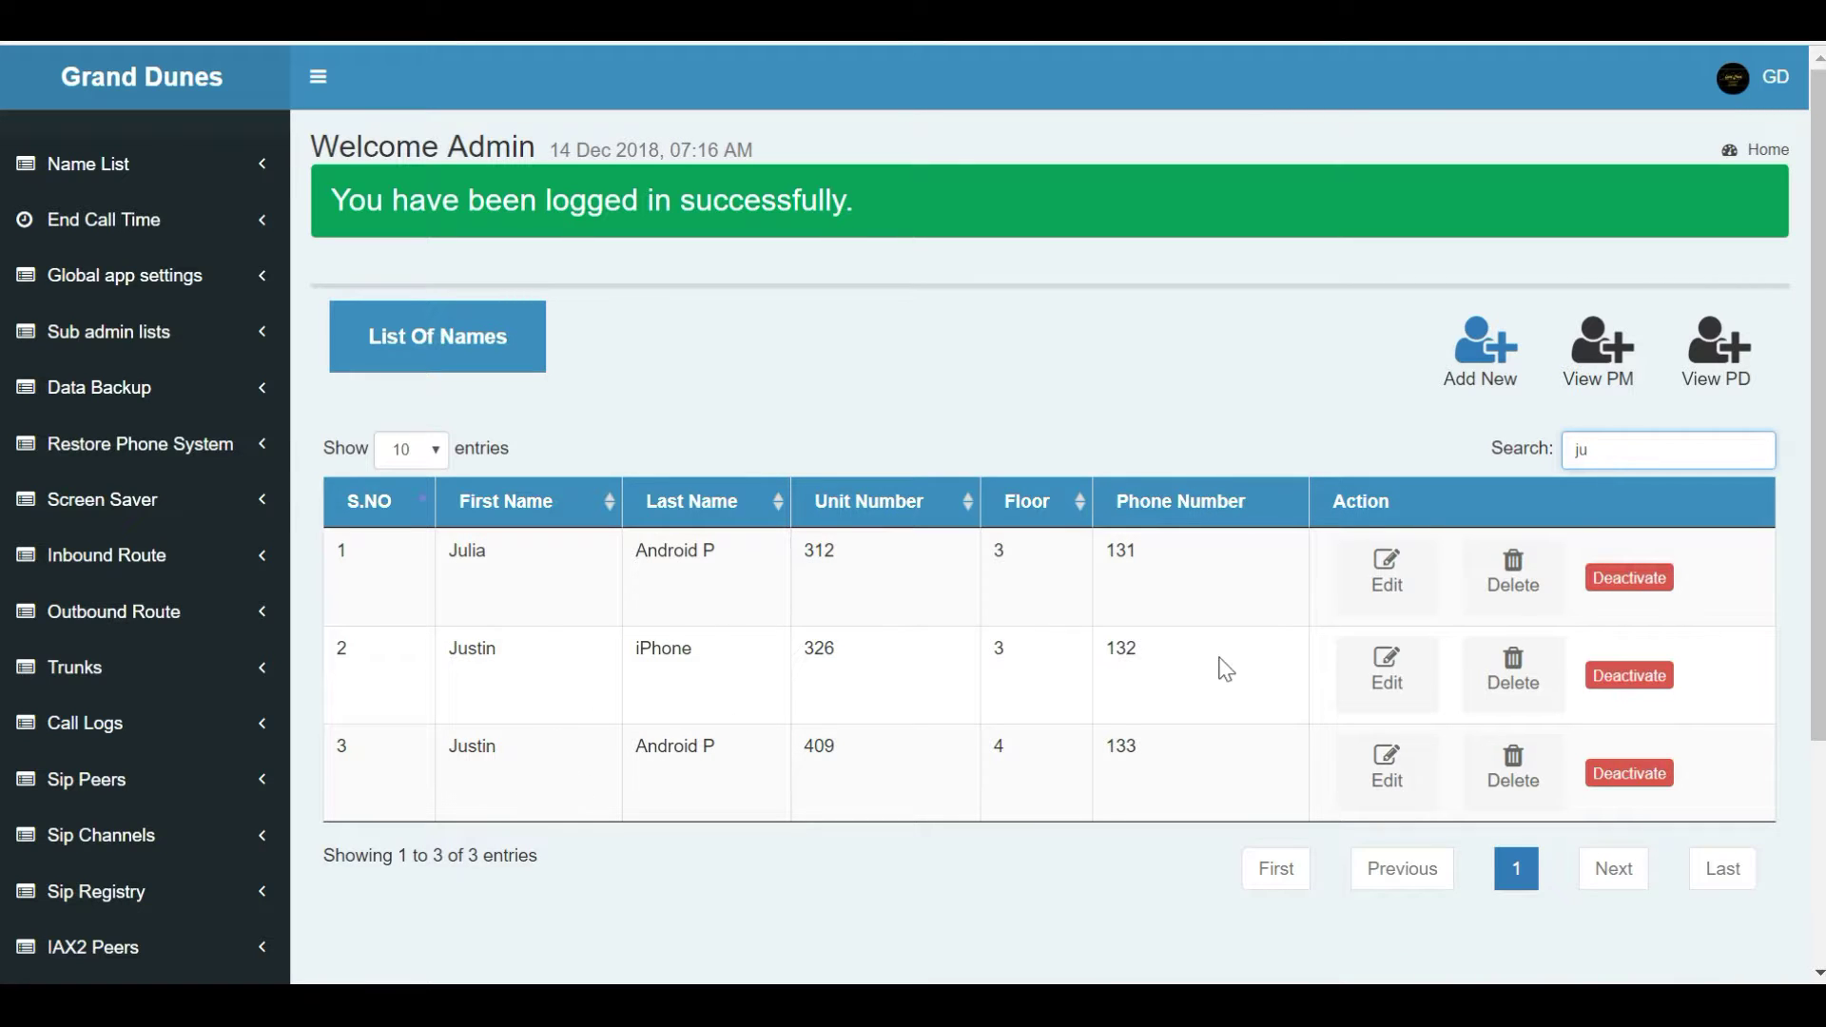
click(1396, 704)
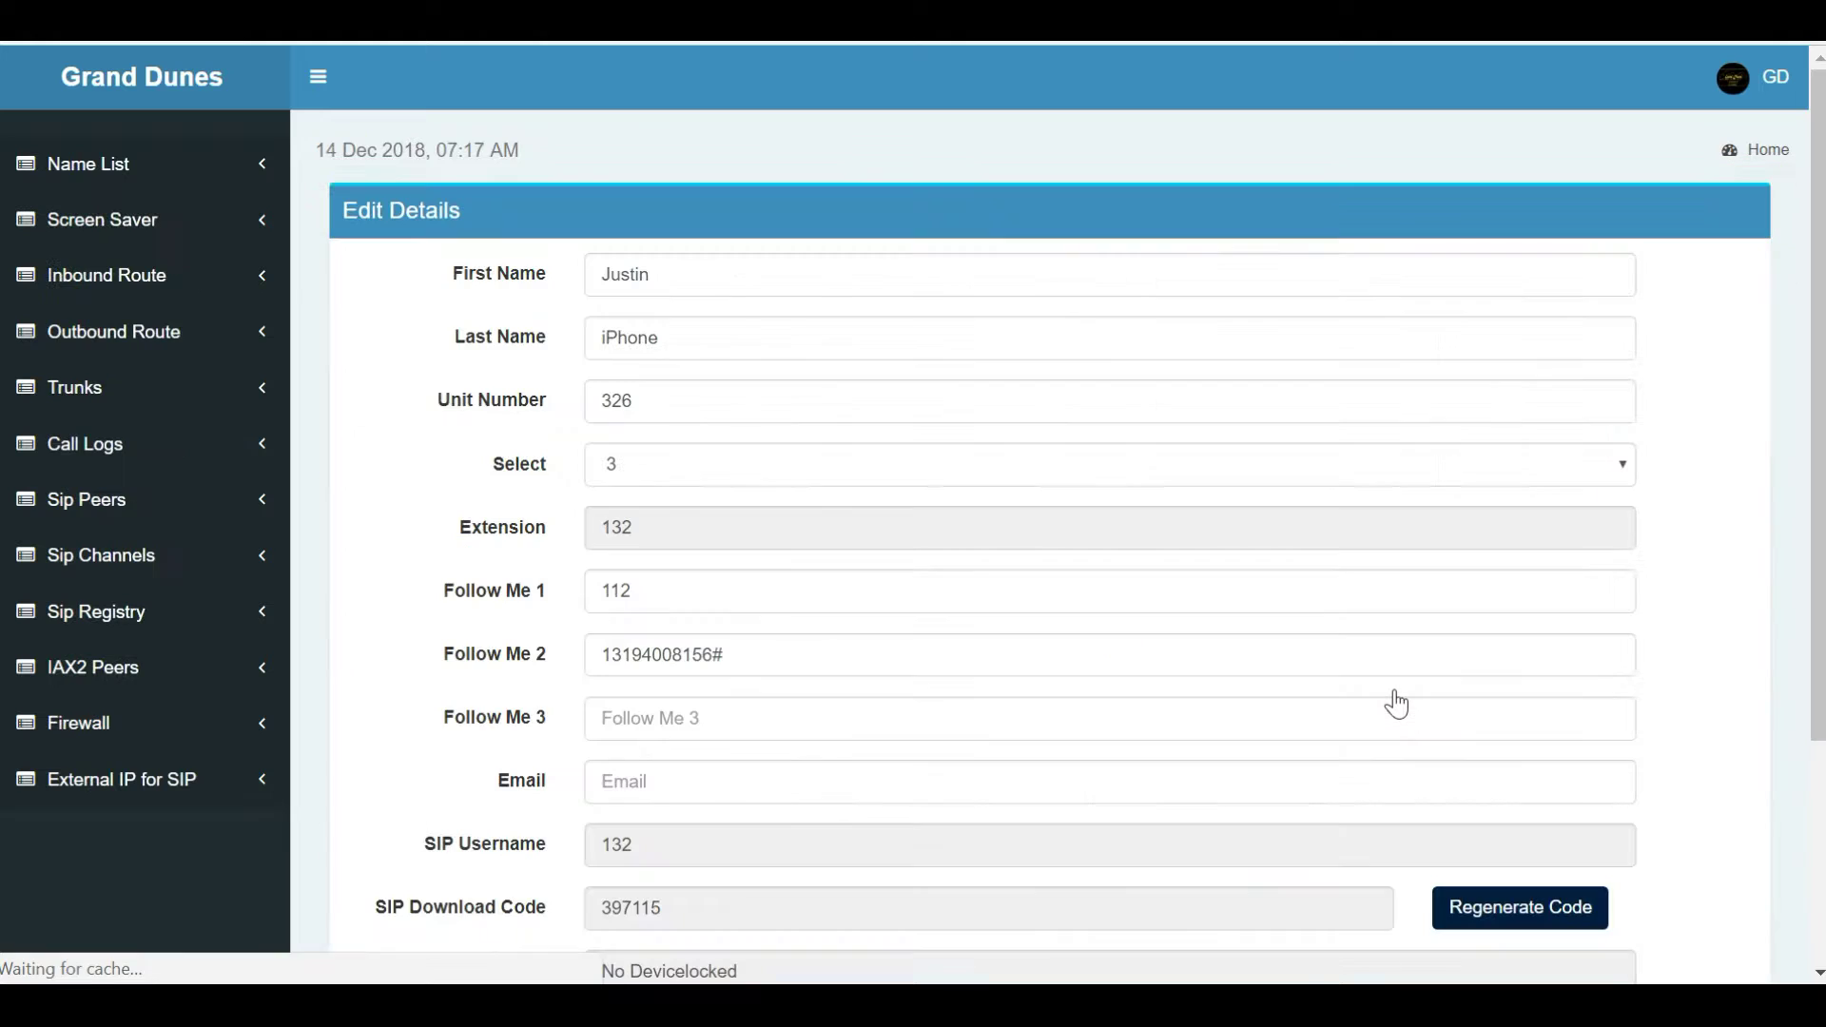
Review the last name, Follow Me 2 number and Locked to device fields.
click(754, 326)
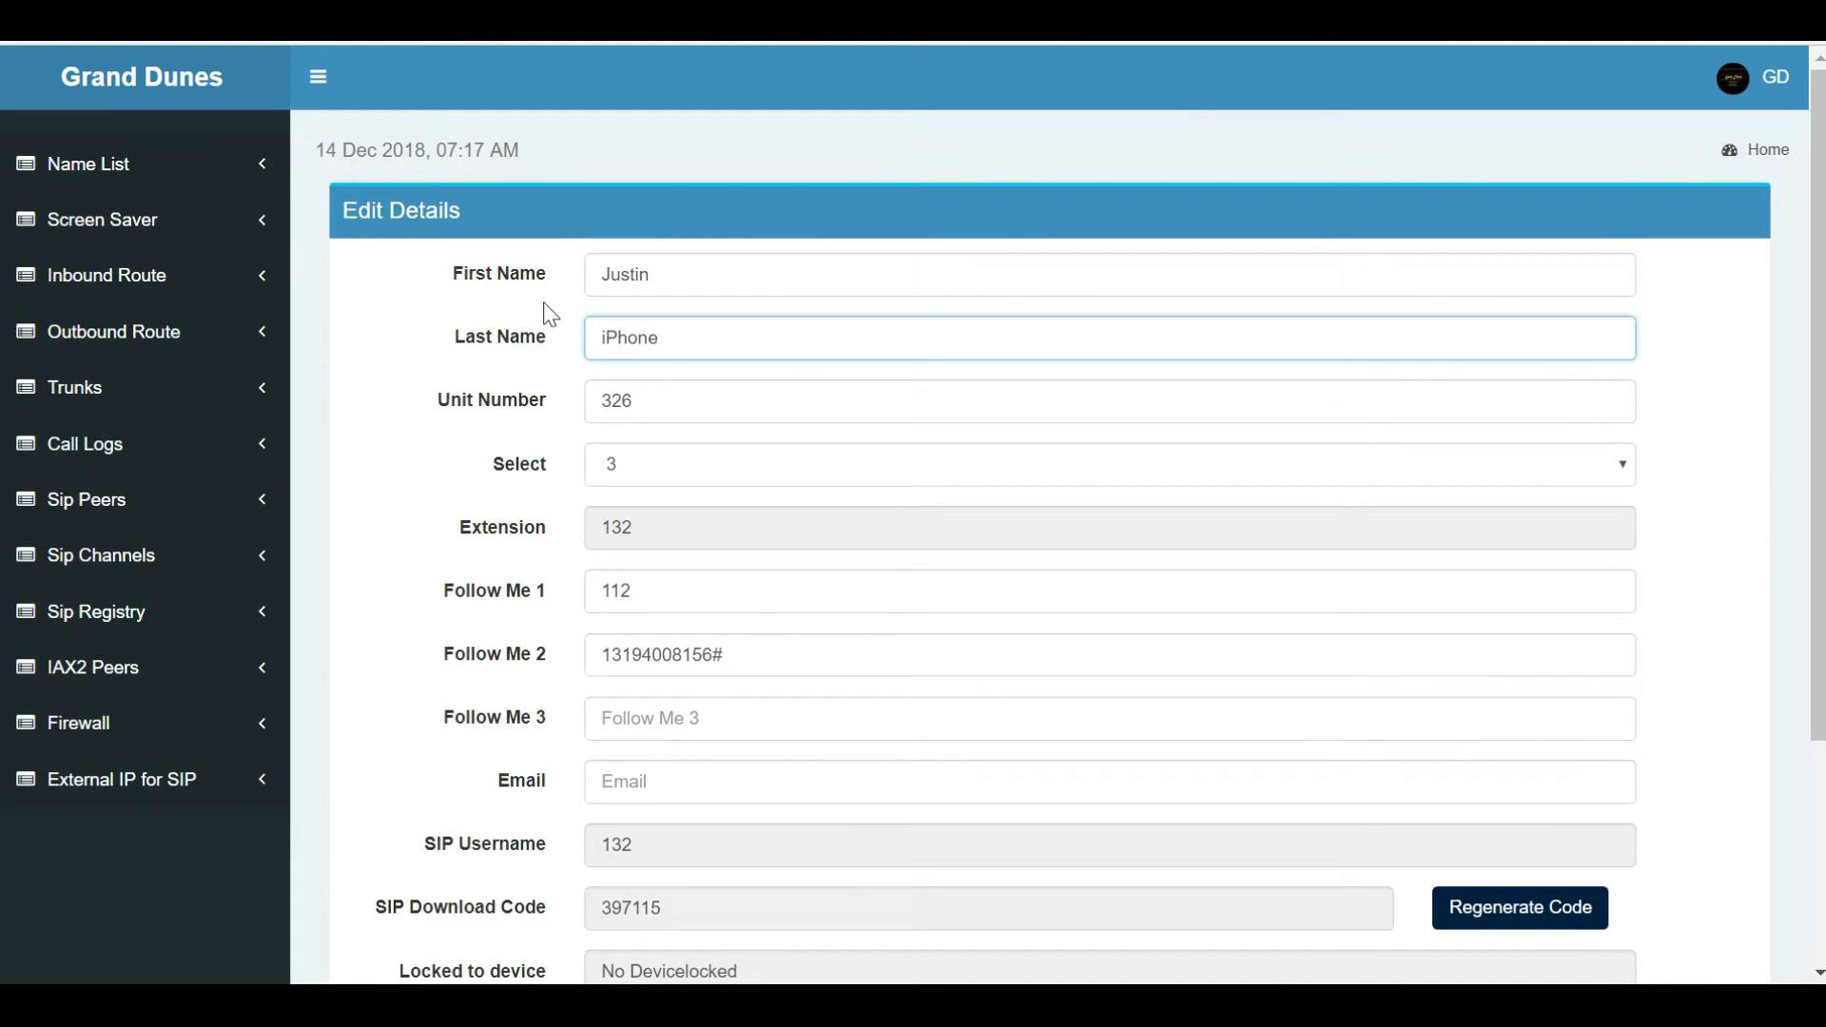
scroll(666, 313, down, 3)
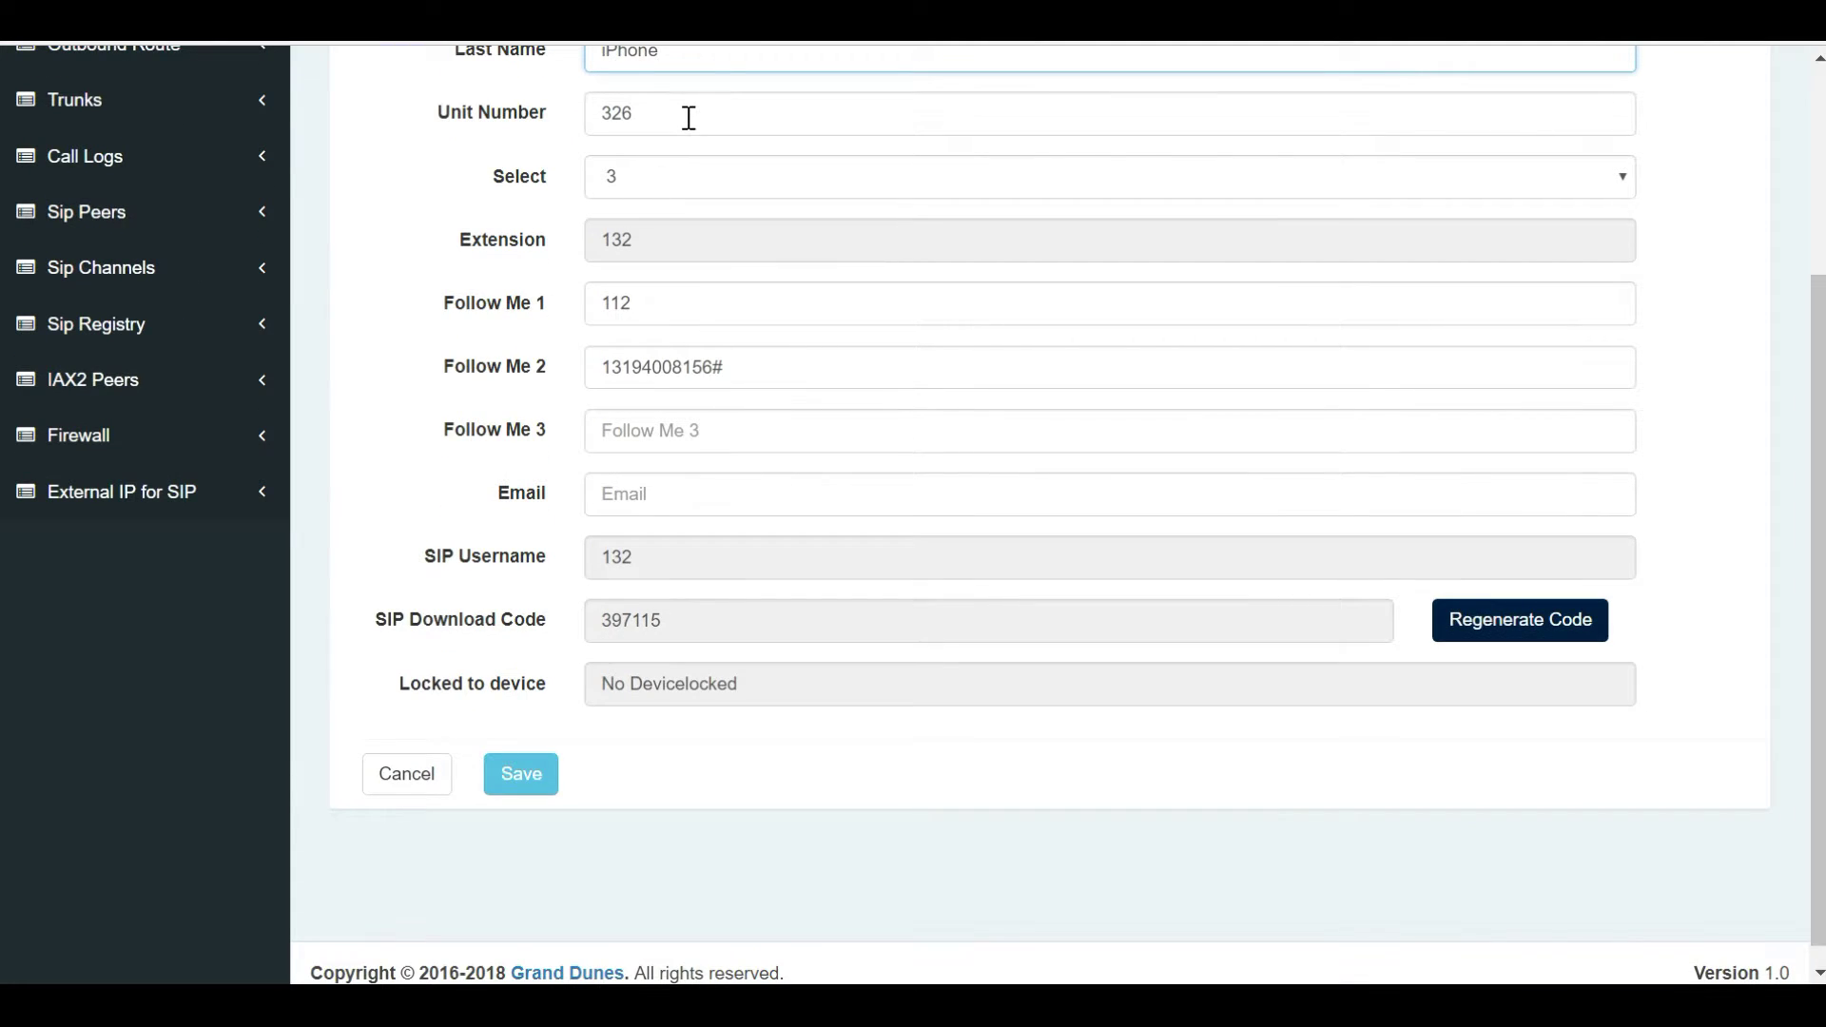
click(764, 370)
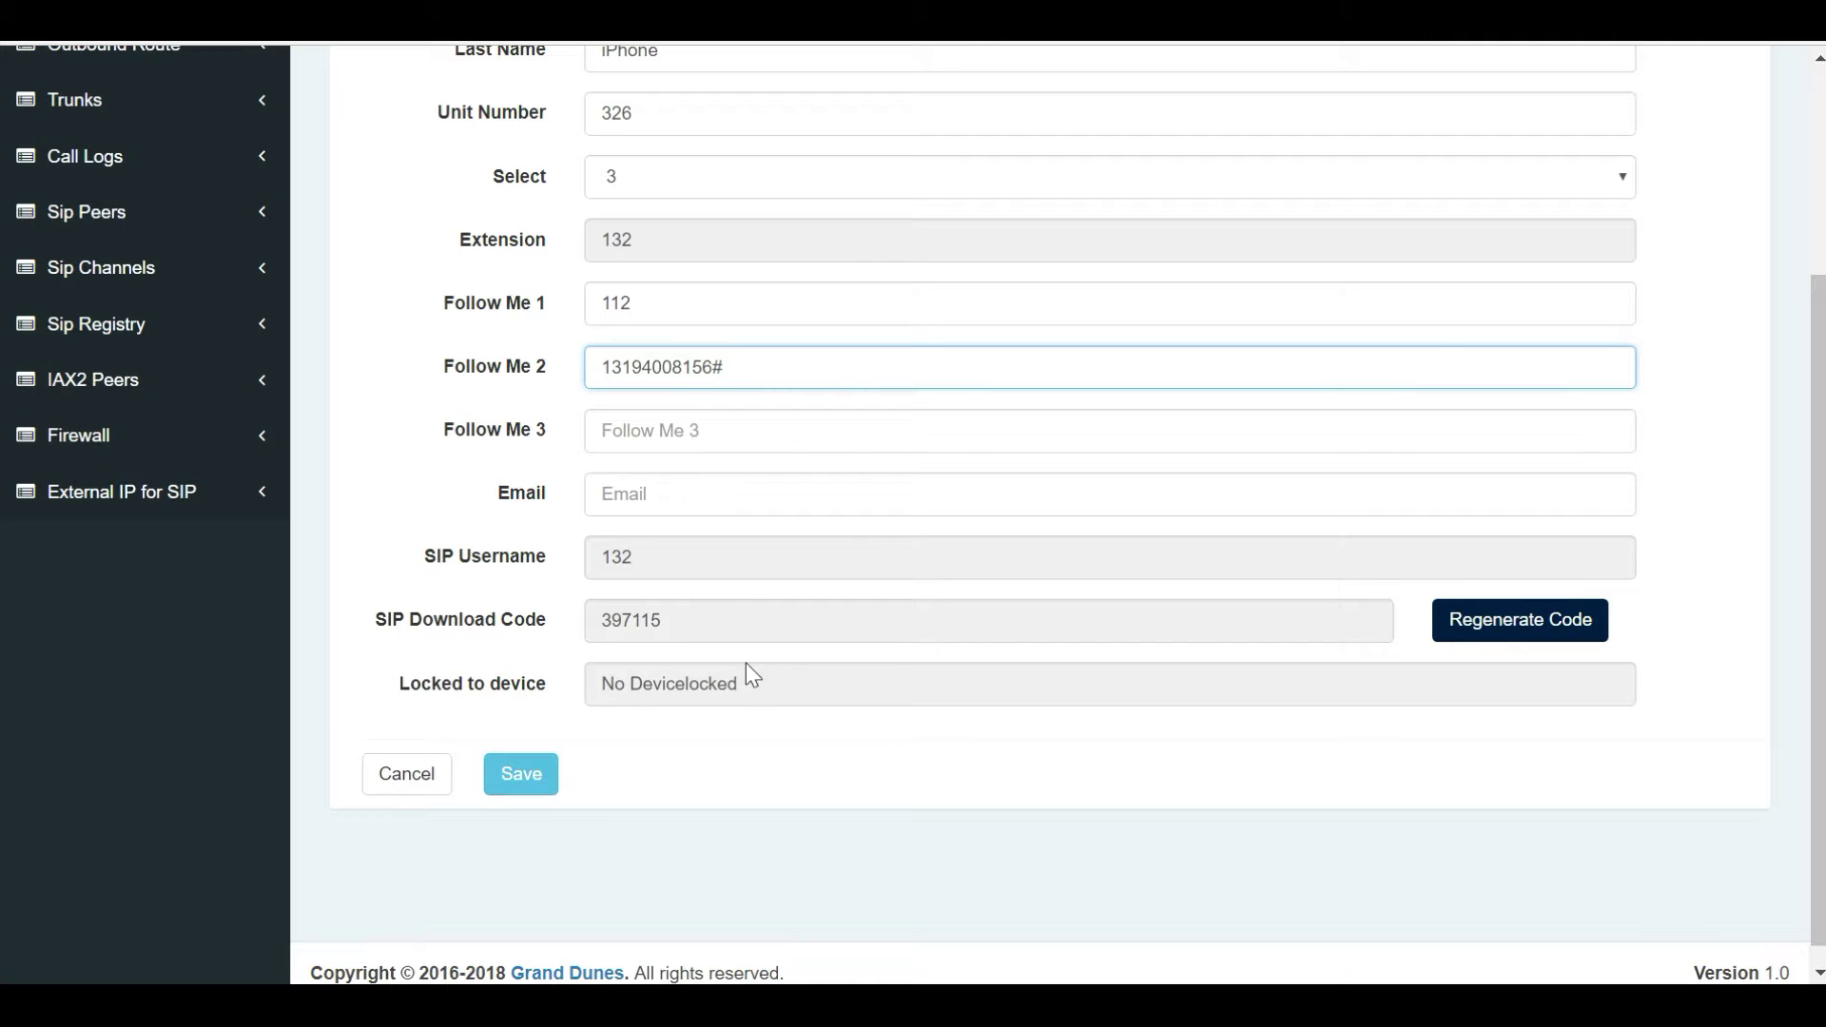
click(695, 684)
triple_click(695, 685)
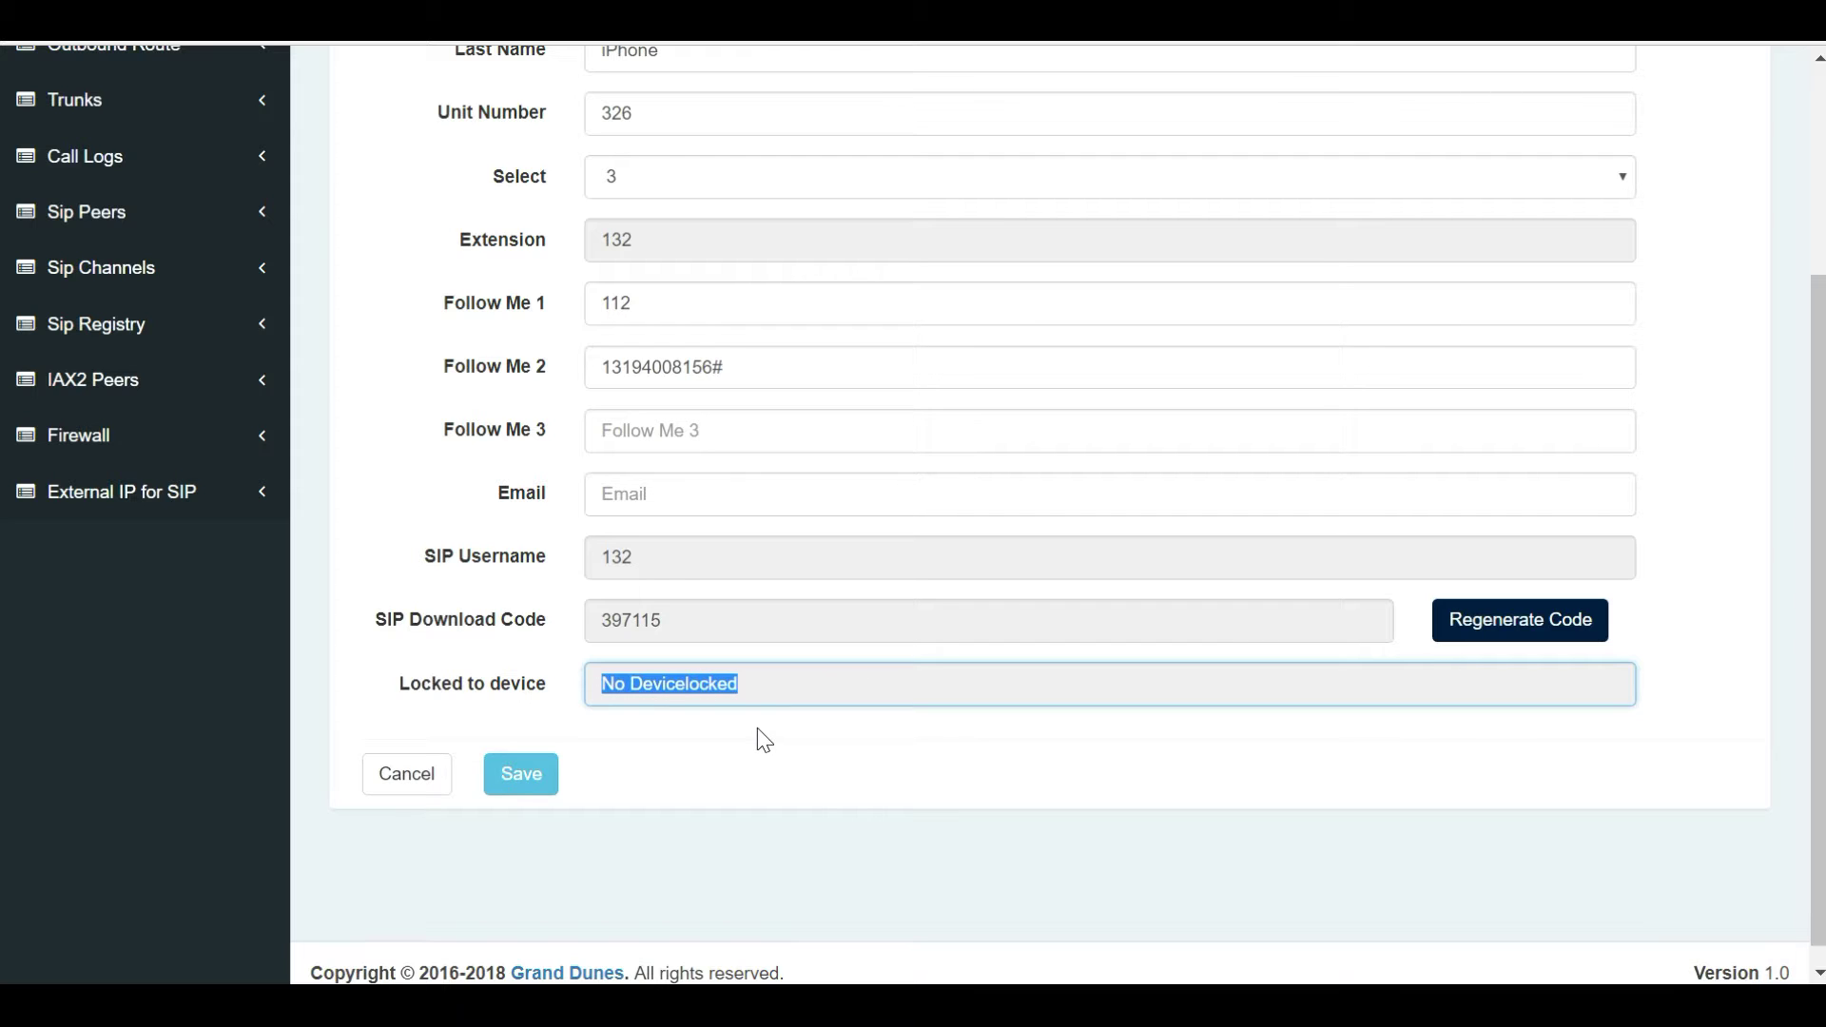
drag(611, 624, 725, 628)
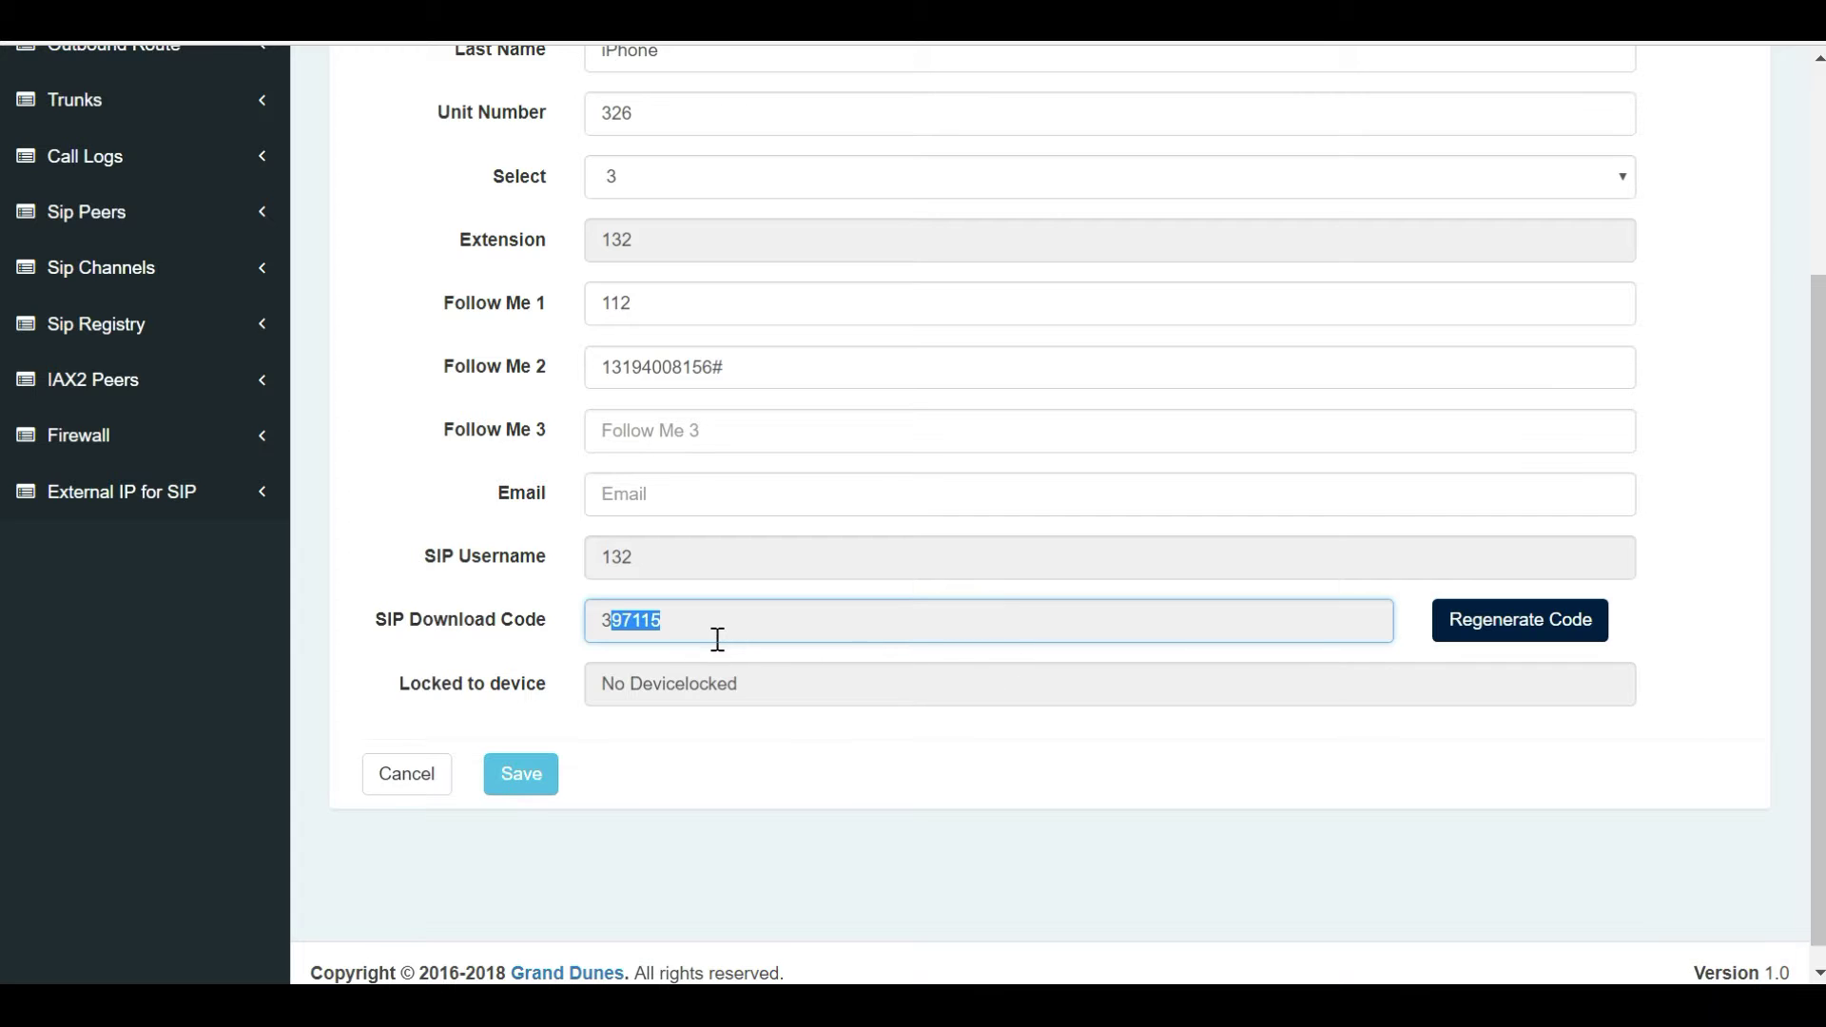
click(1500, 640)
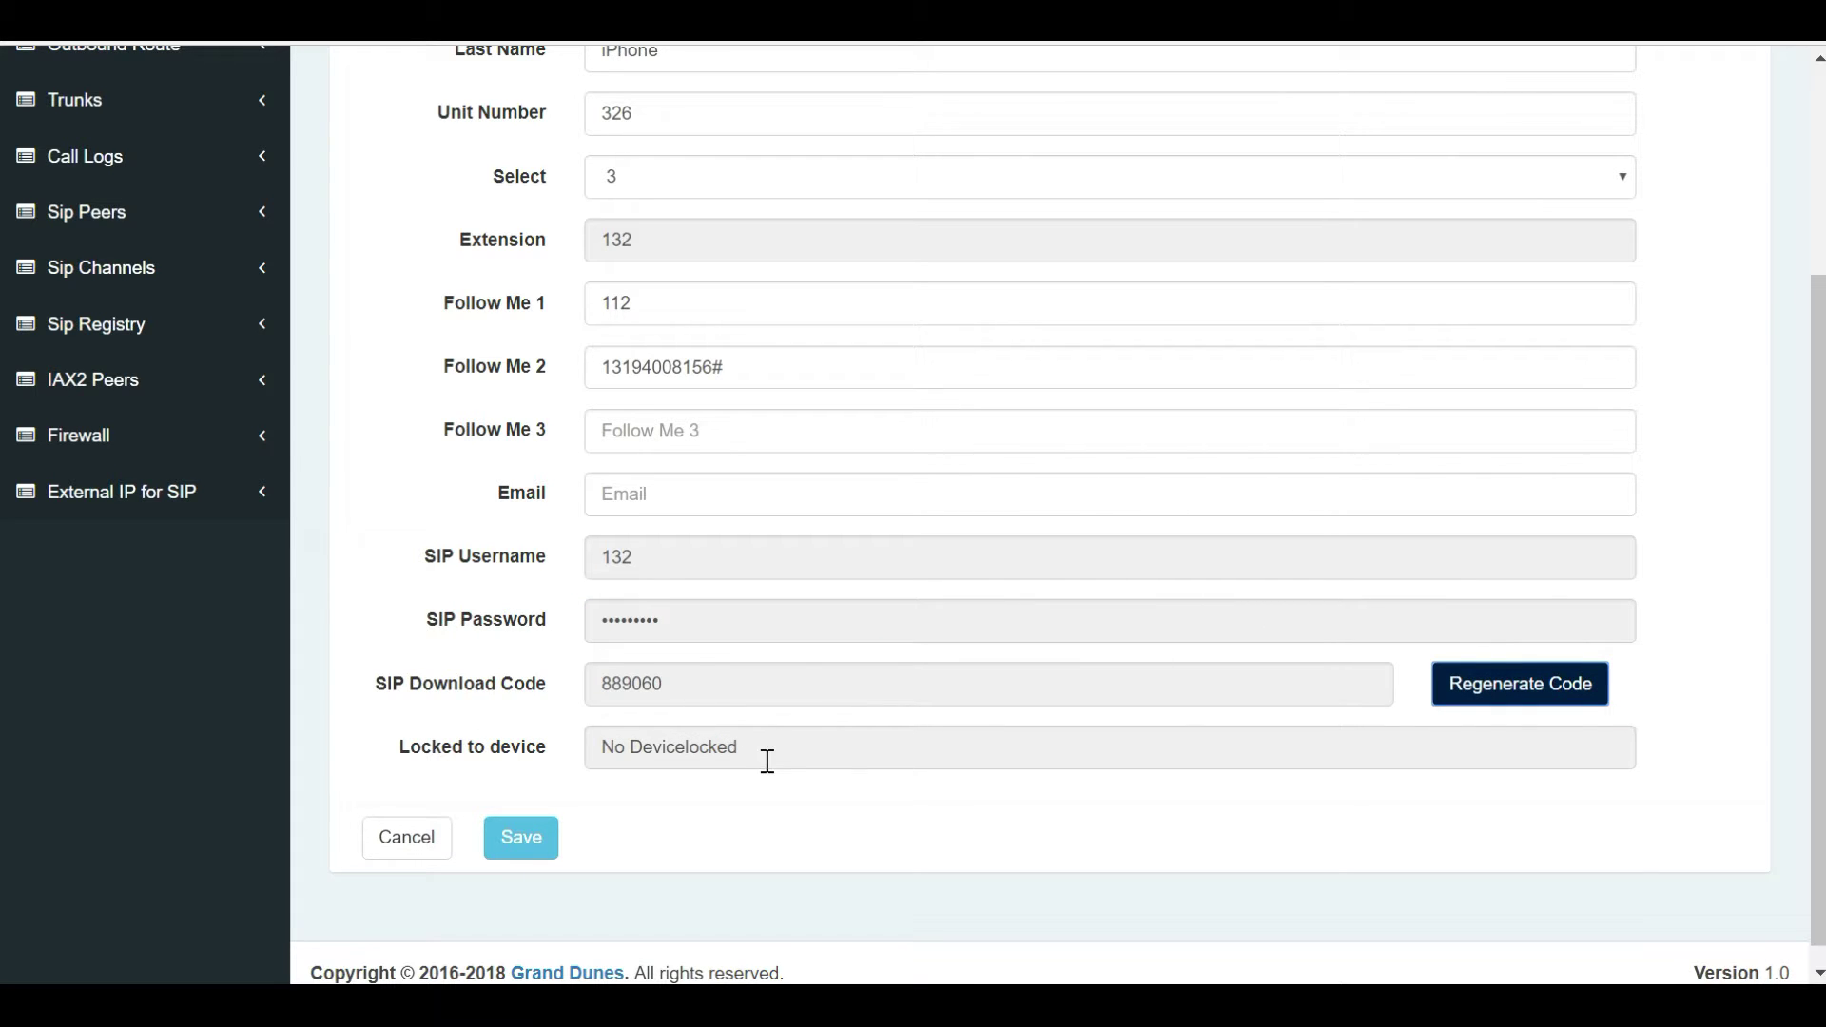
click(498, 847)
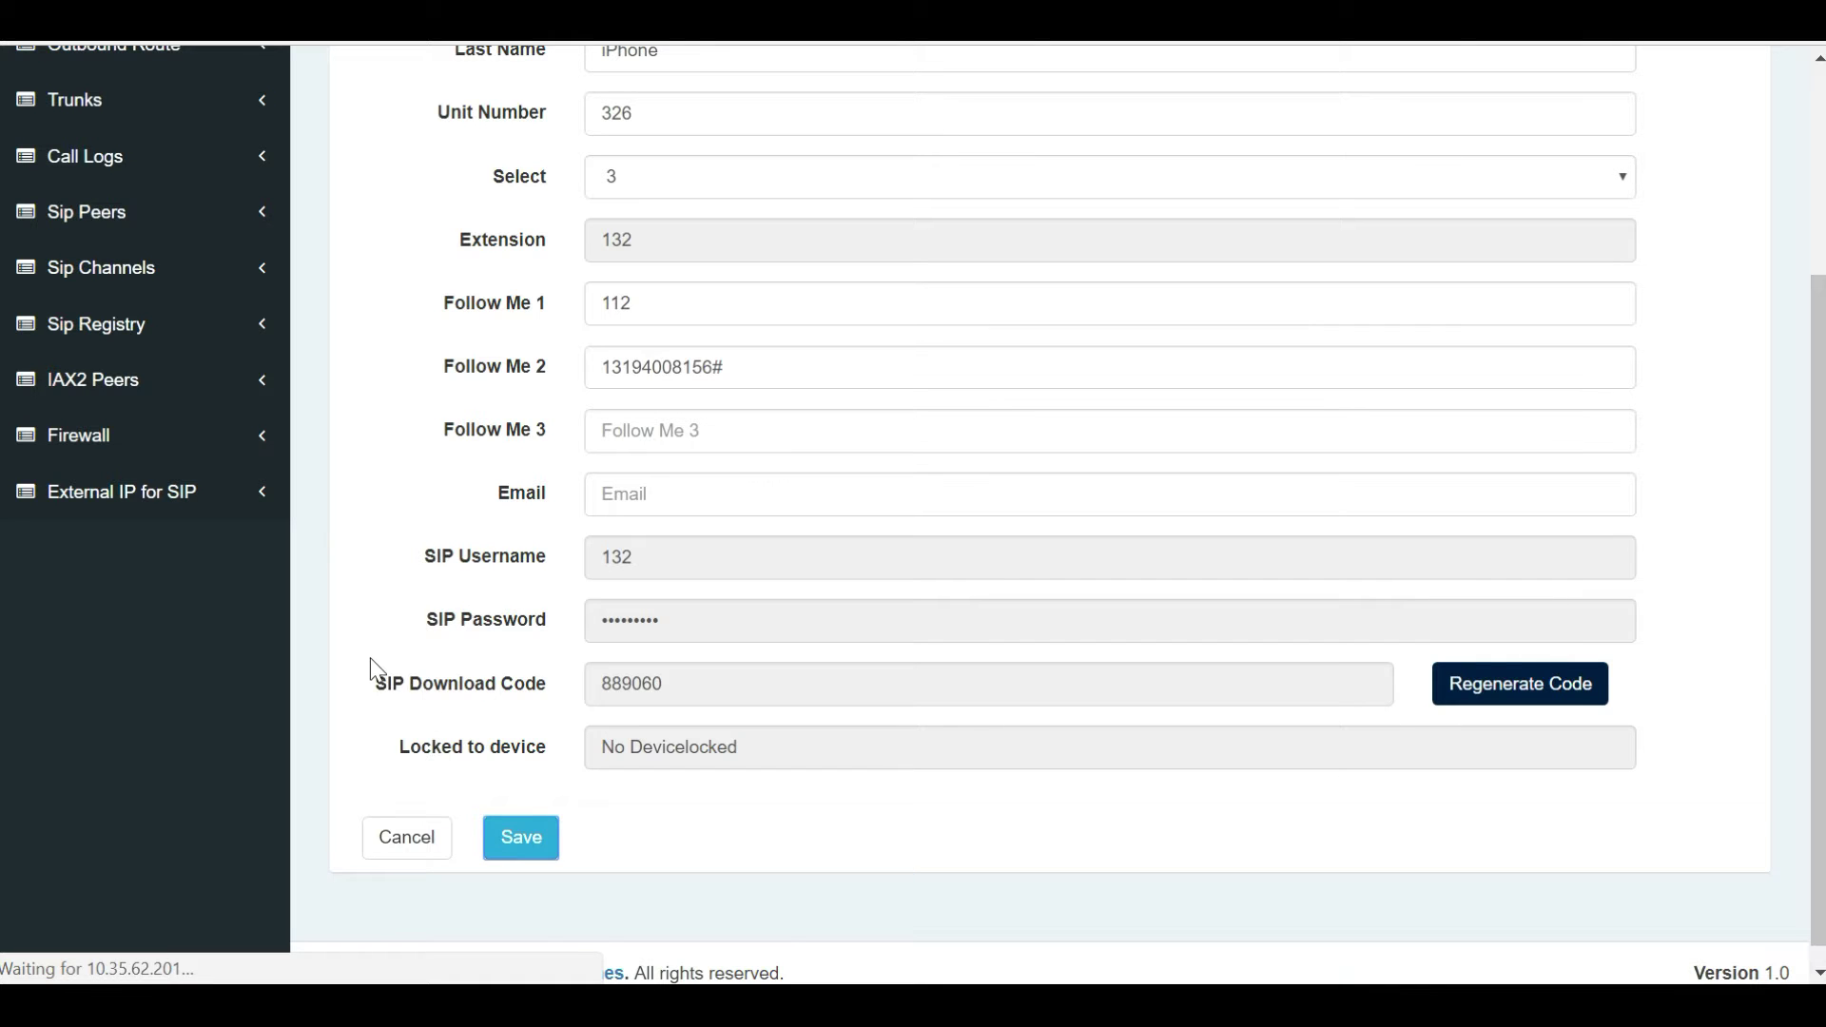
scroll(377, 670, up, 3)
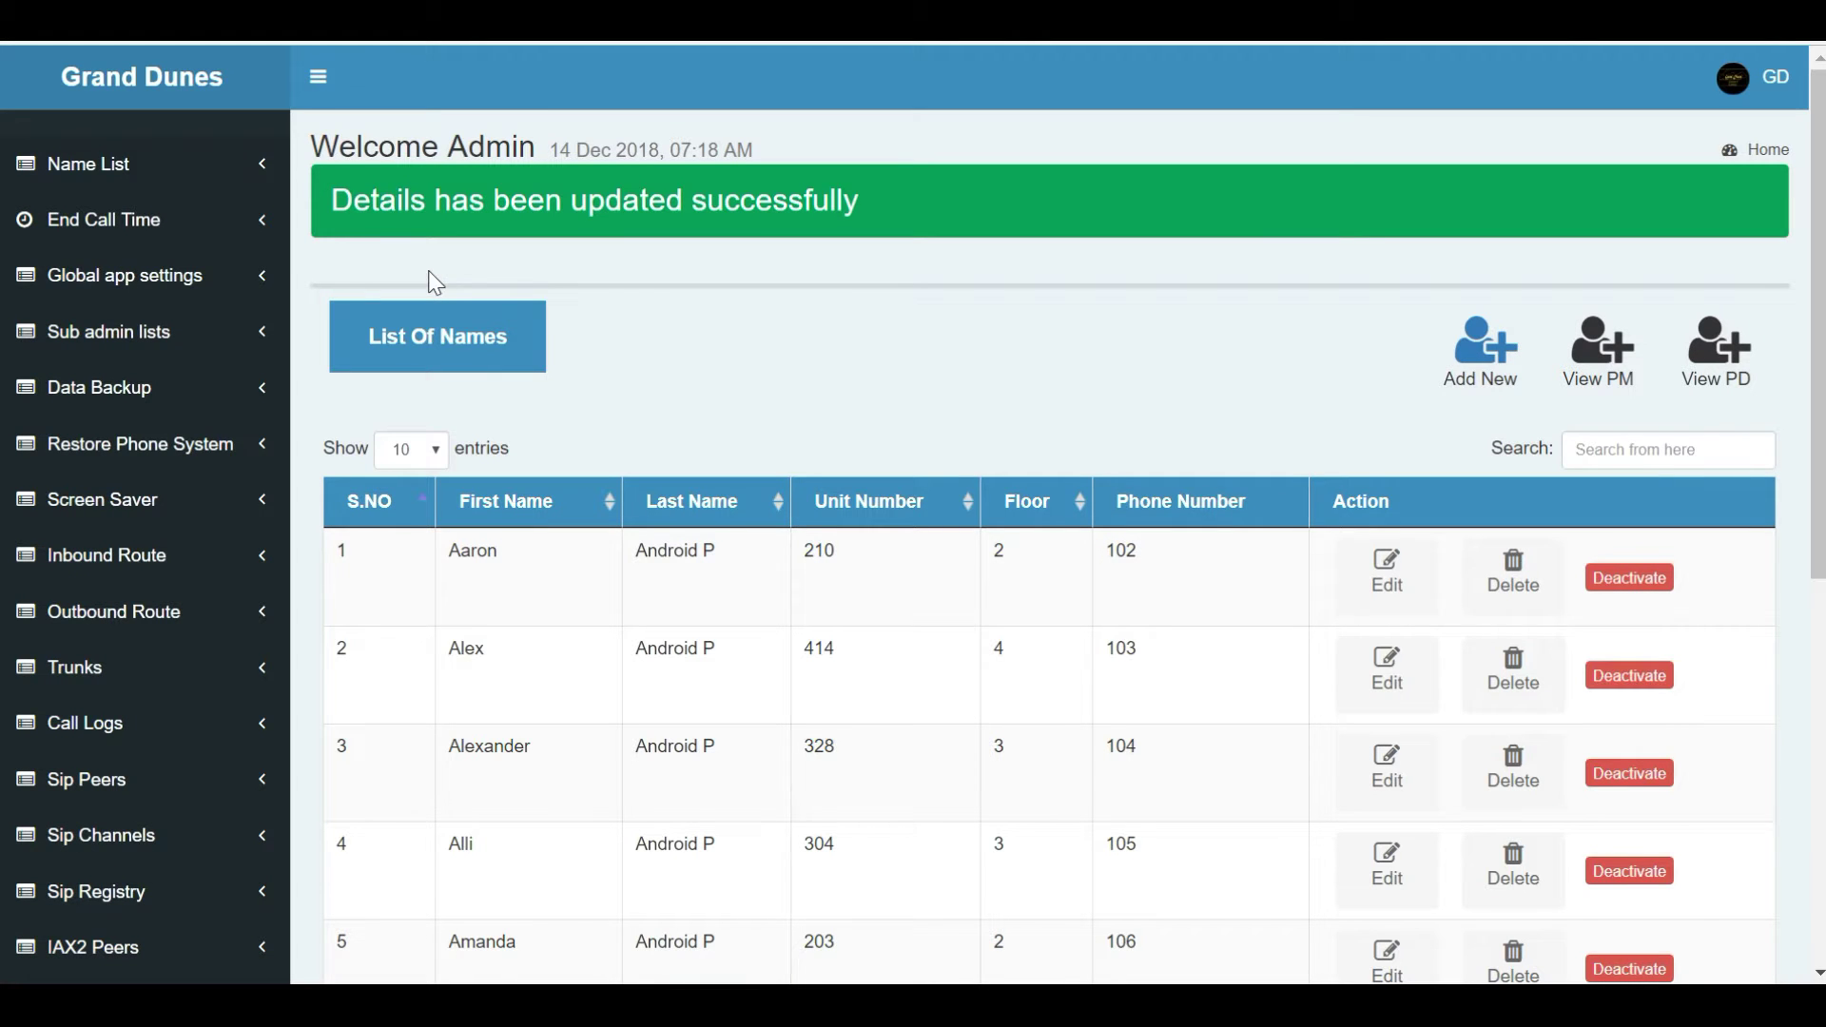
Check the 90-second End Call Time, then go to Global app settings.
click(174, 230)
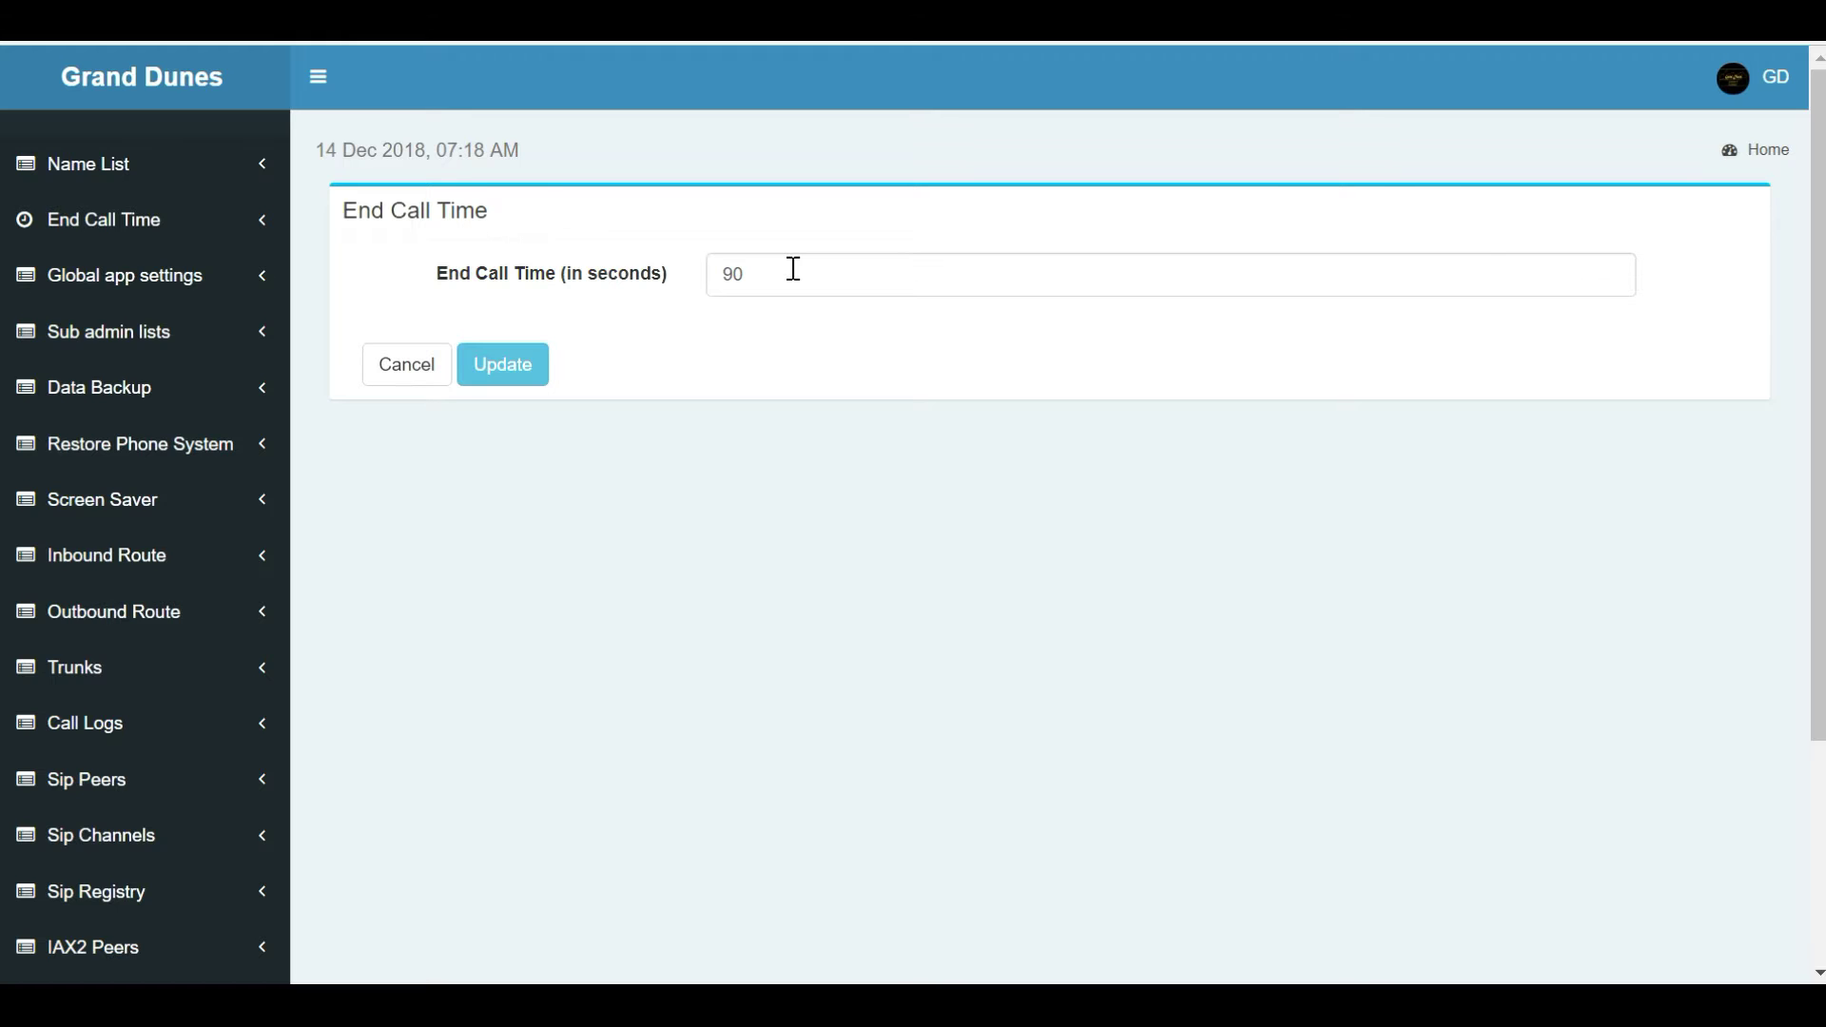
click(188, 293)
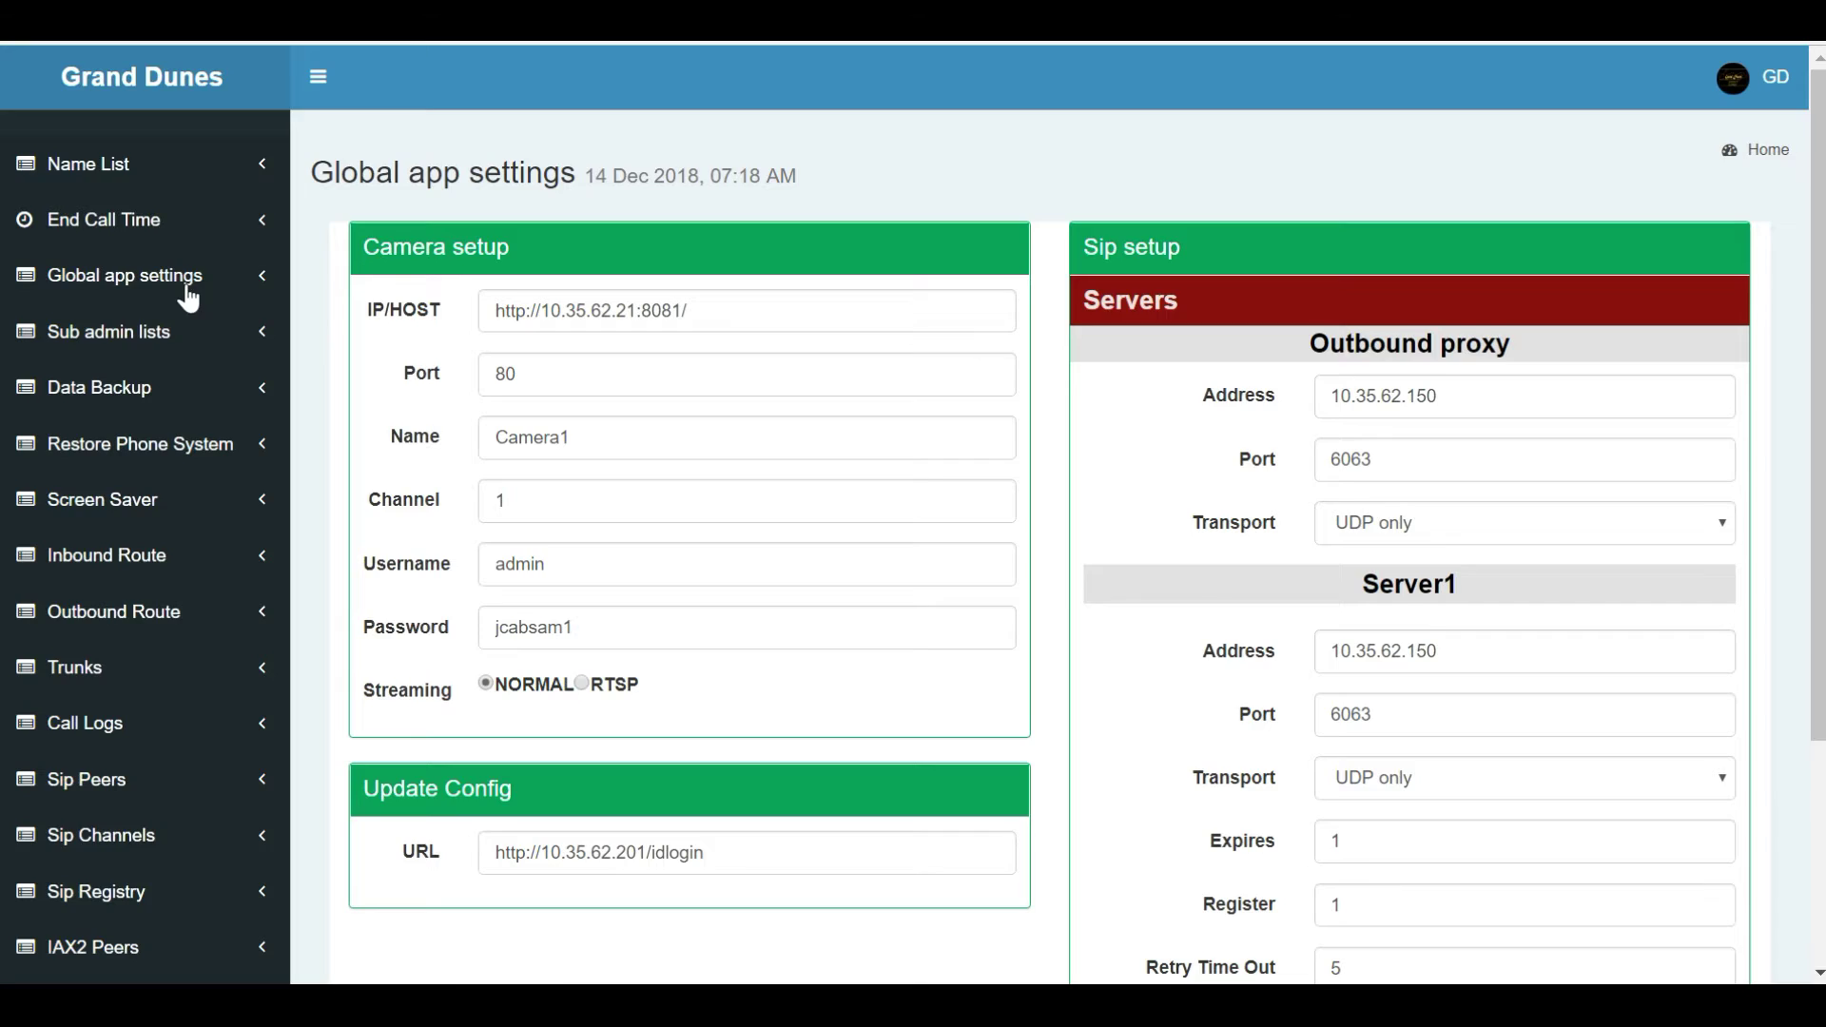
Look over the Camera setup and Sip setup details, then show the Sub admin list.
scroll(359, 357, down, 3)
scroll(355, 362, up, 3)
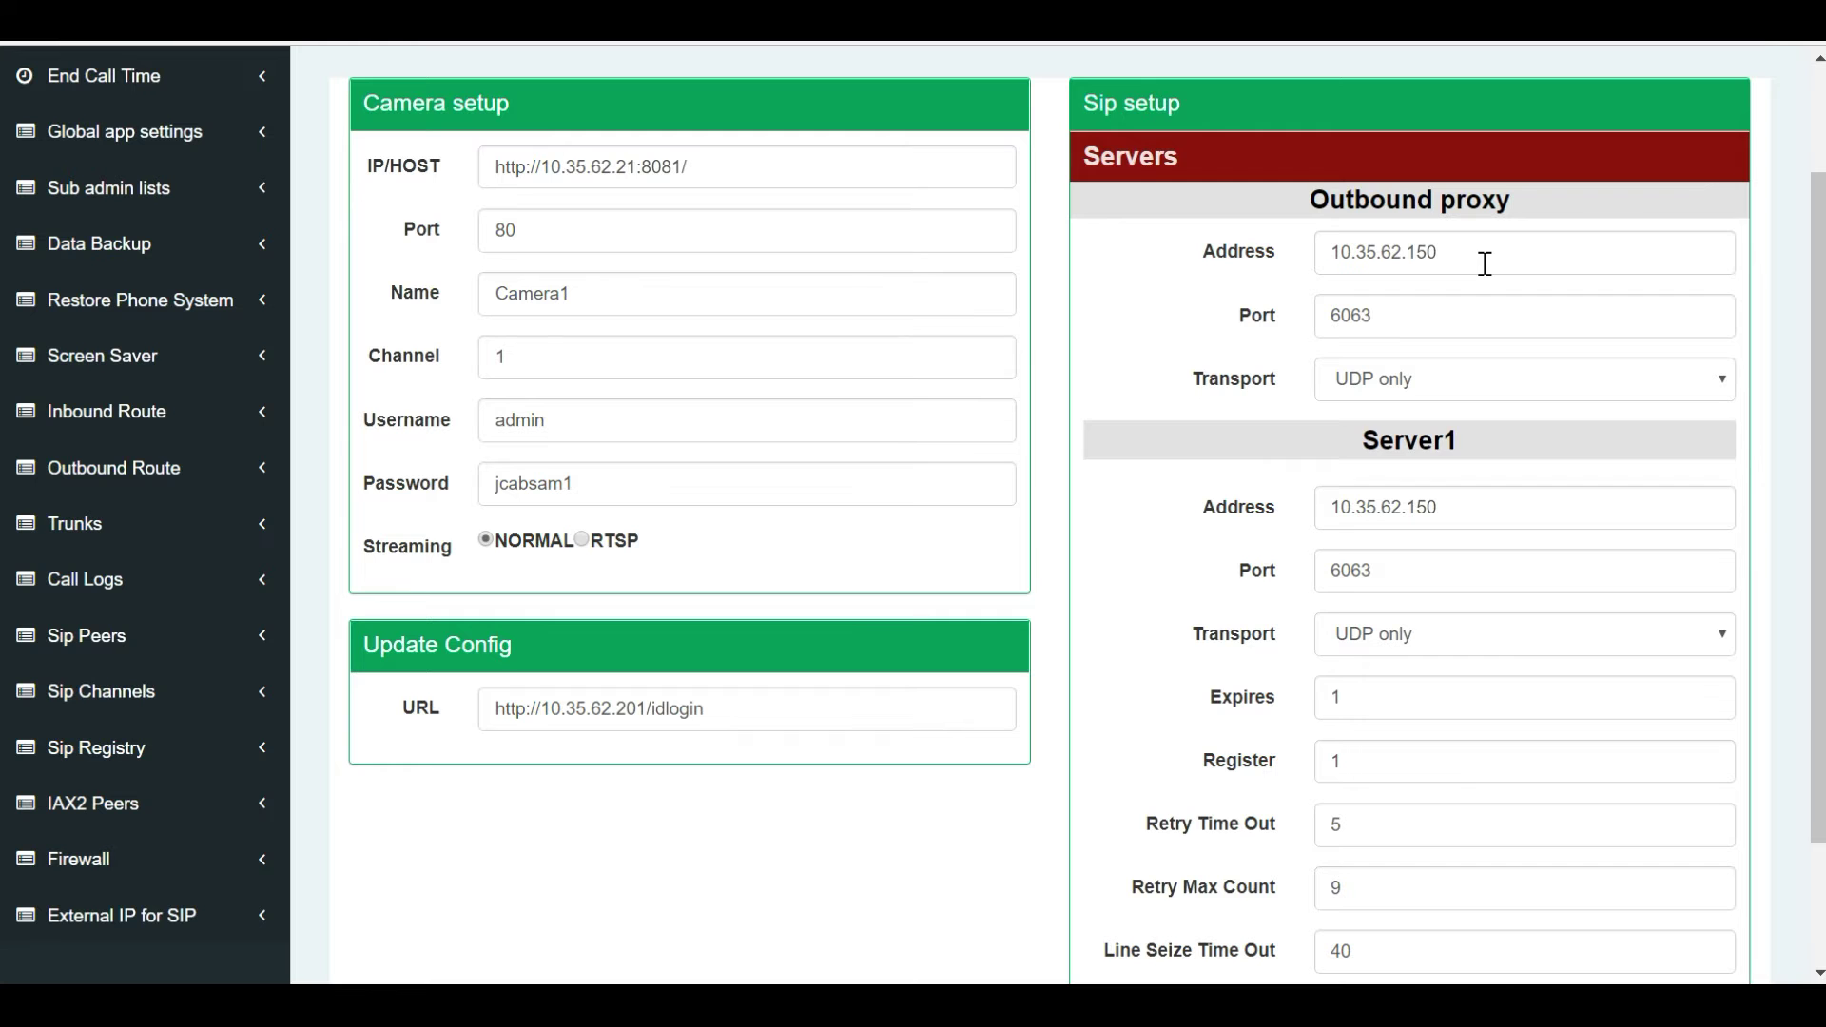
scroll(1450, 275, down, 2)
scroll(1450, 280, up, 3)
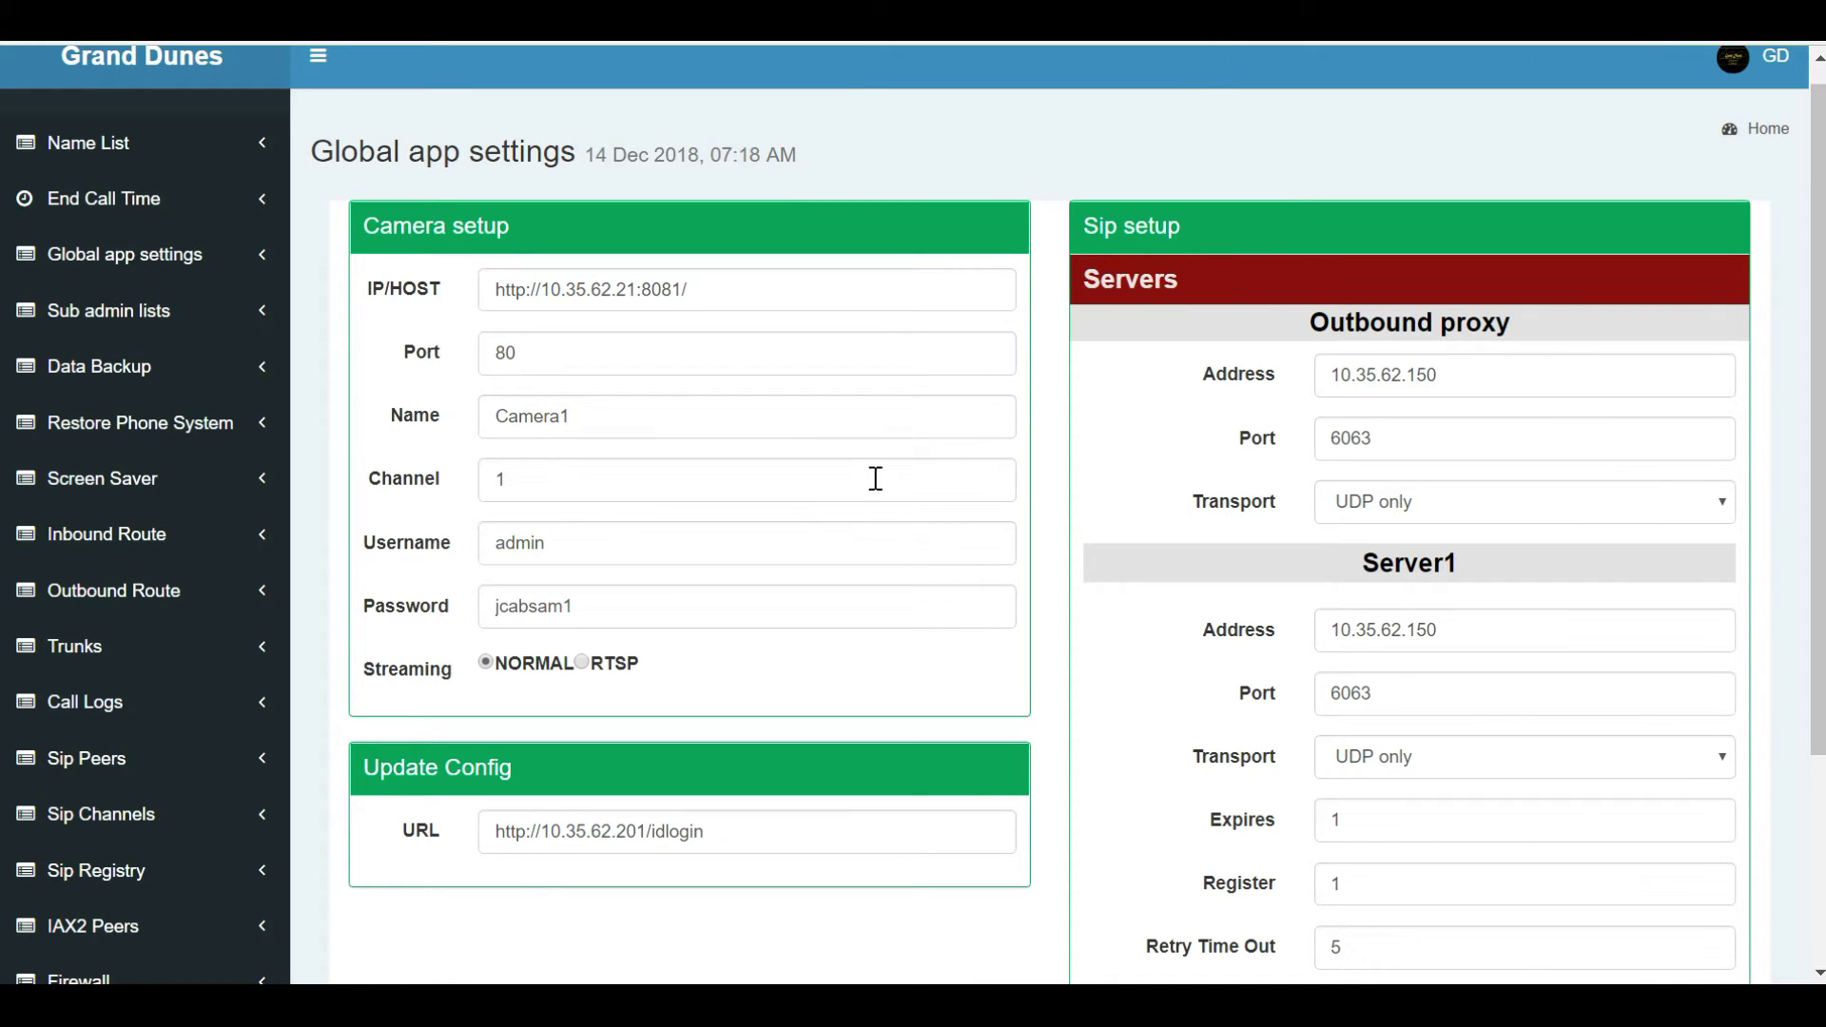
click(132, 312)
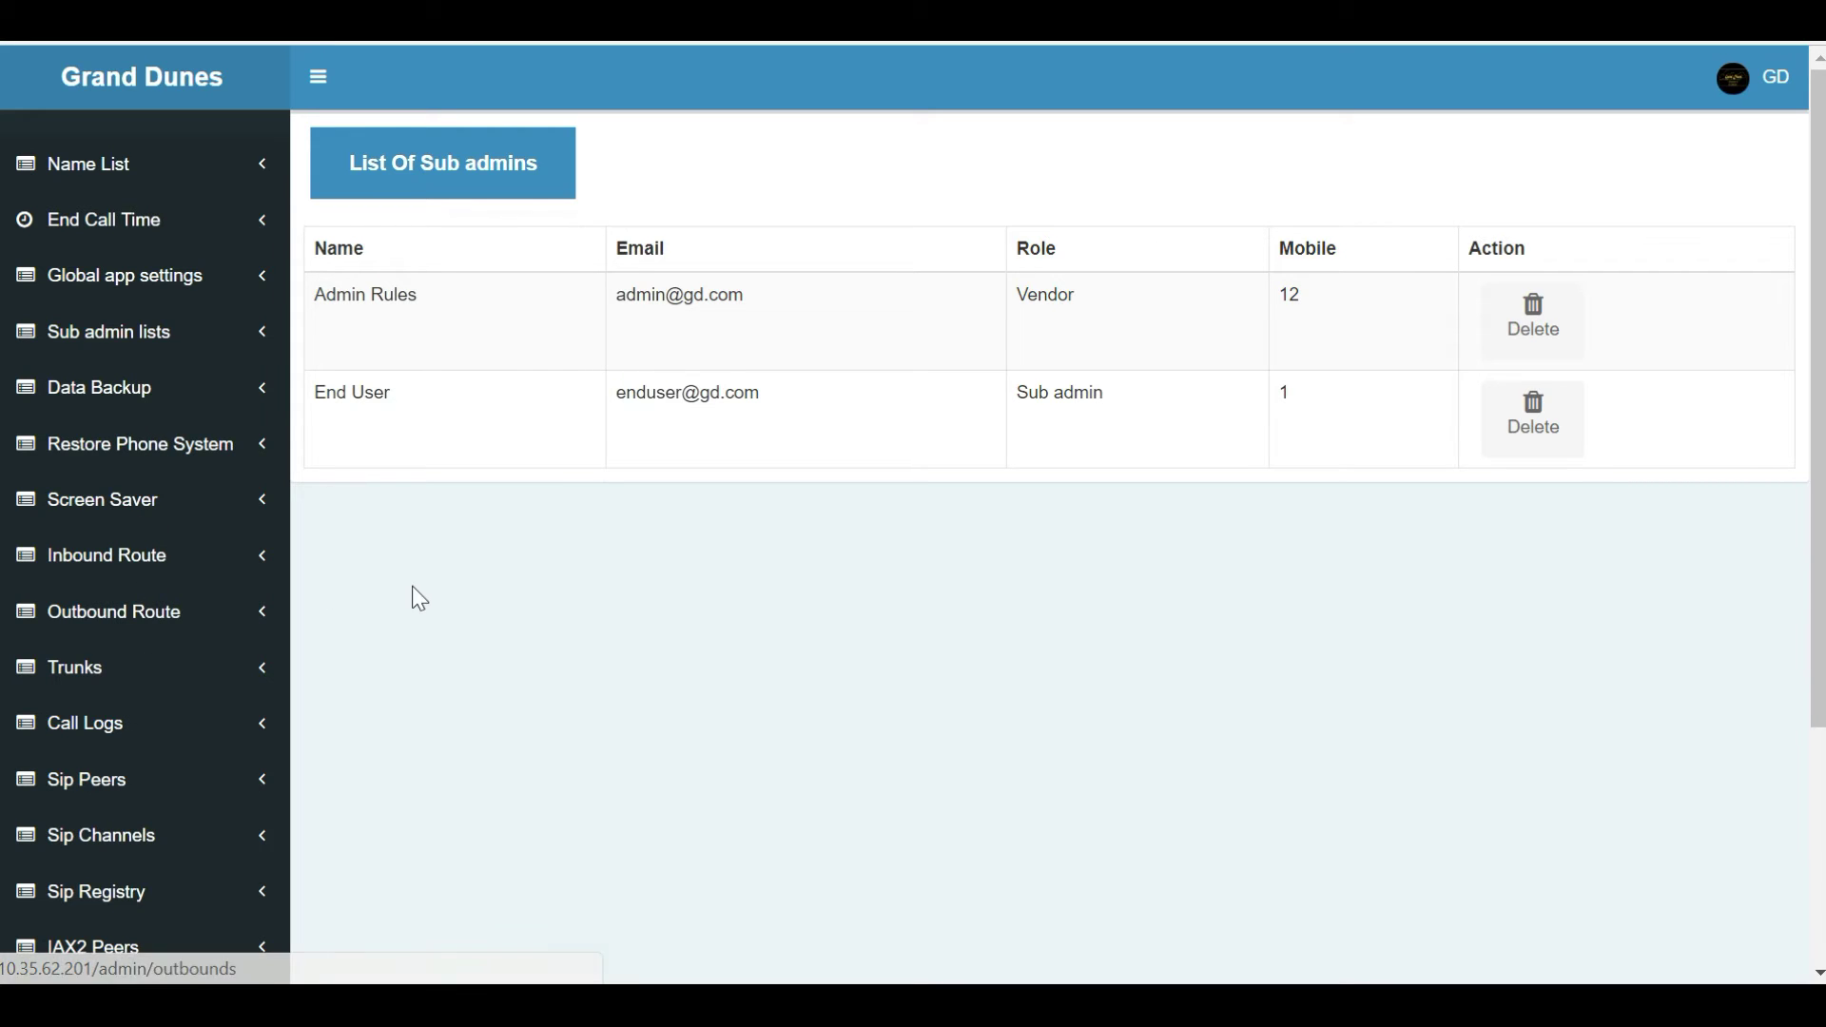
Visit the Data Backup page, then the Restore Phone System page.
click(155, 389)
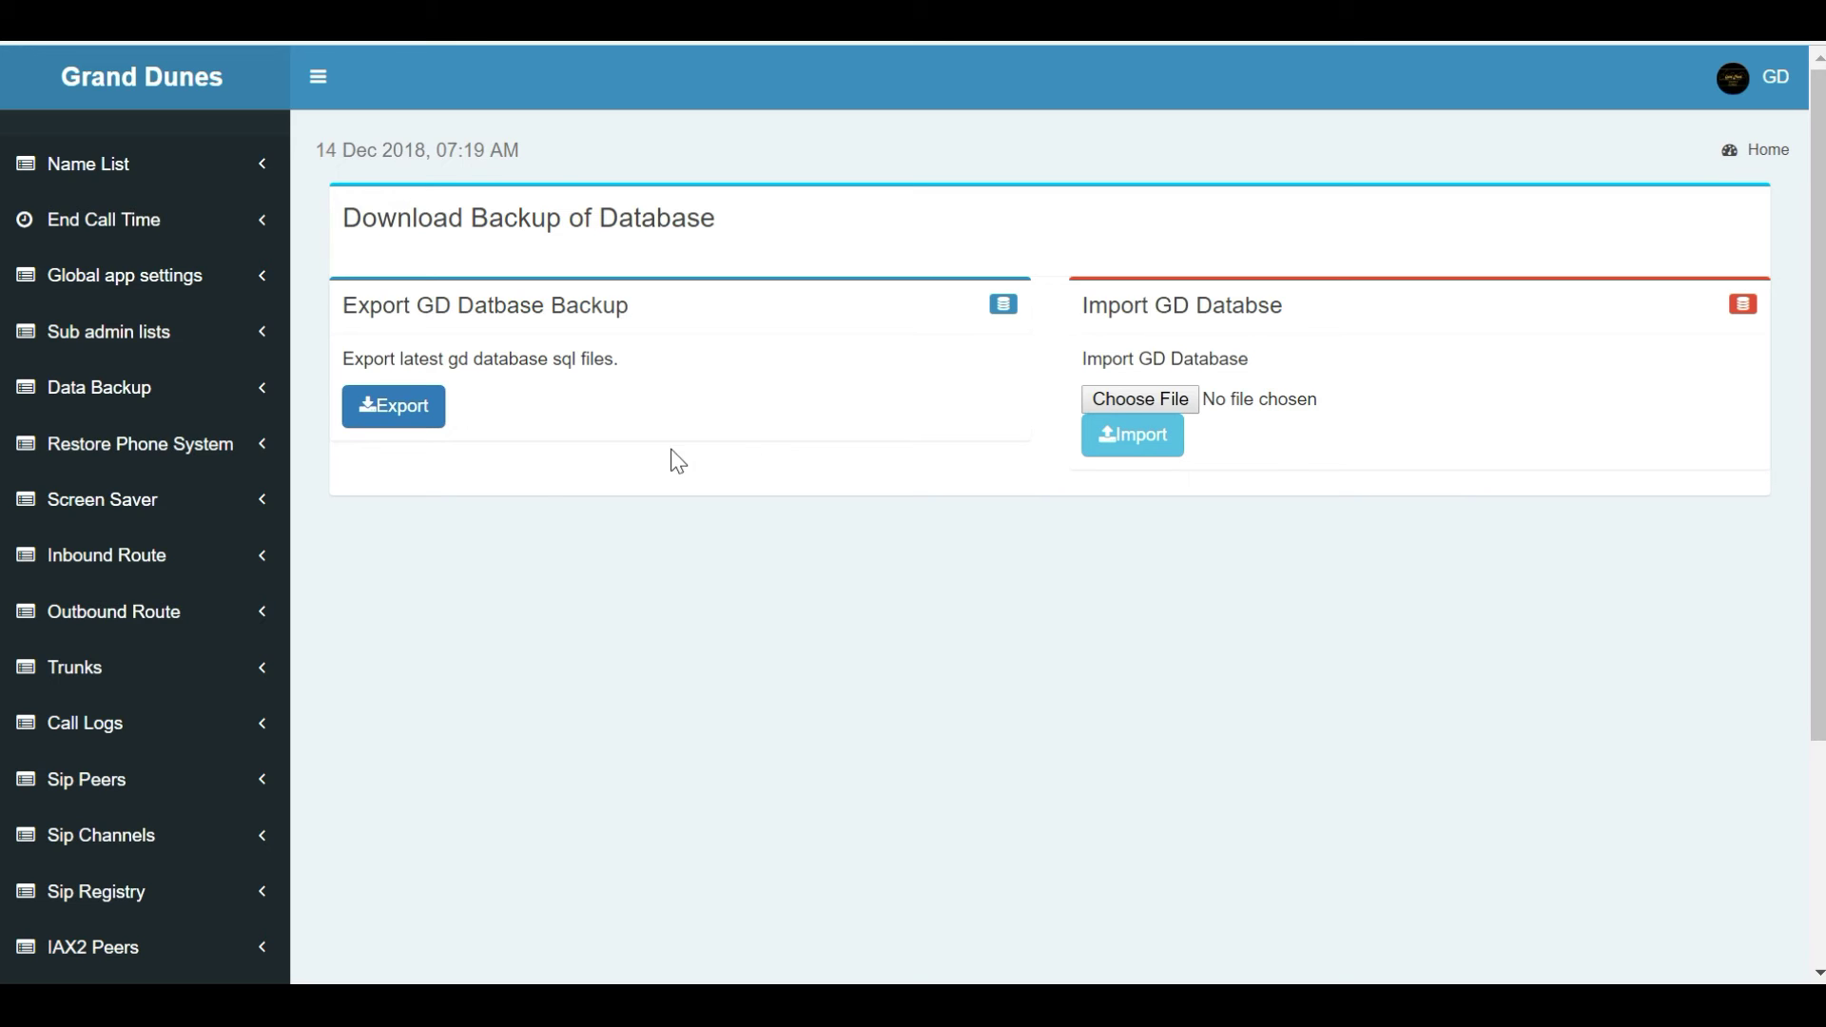
click(143, 464)
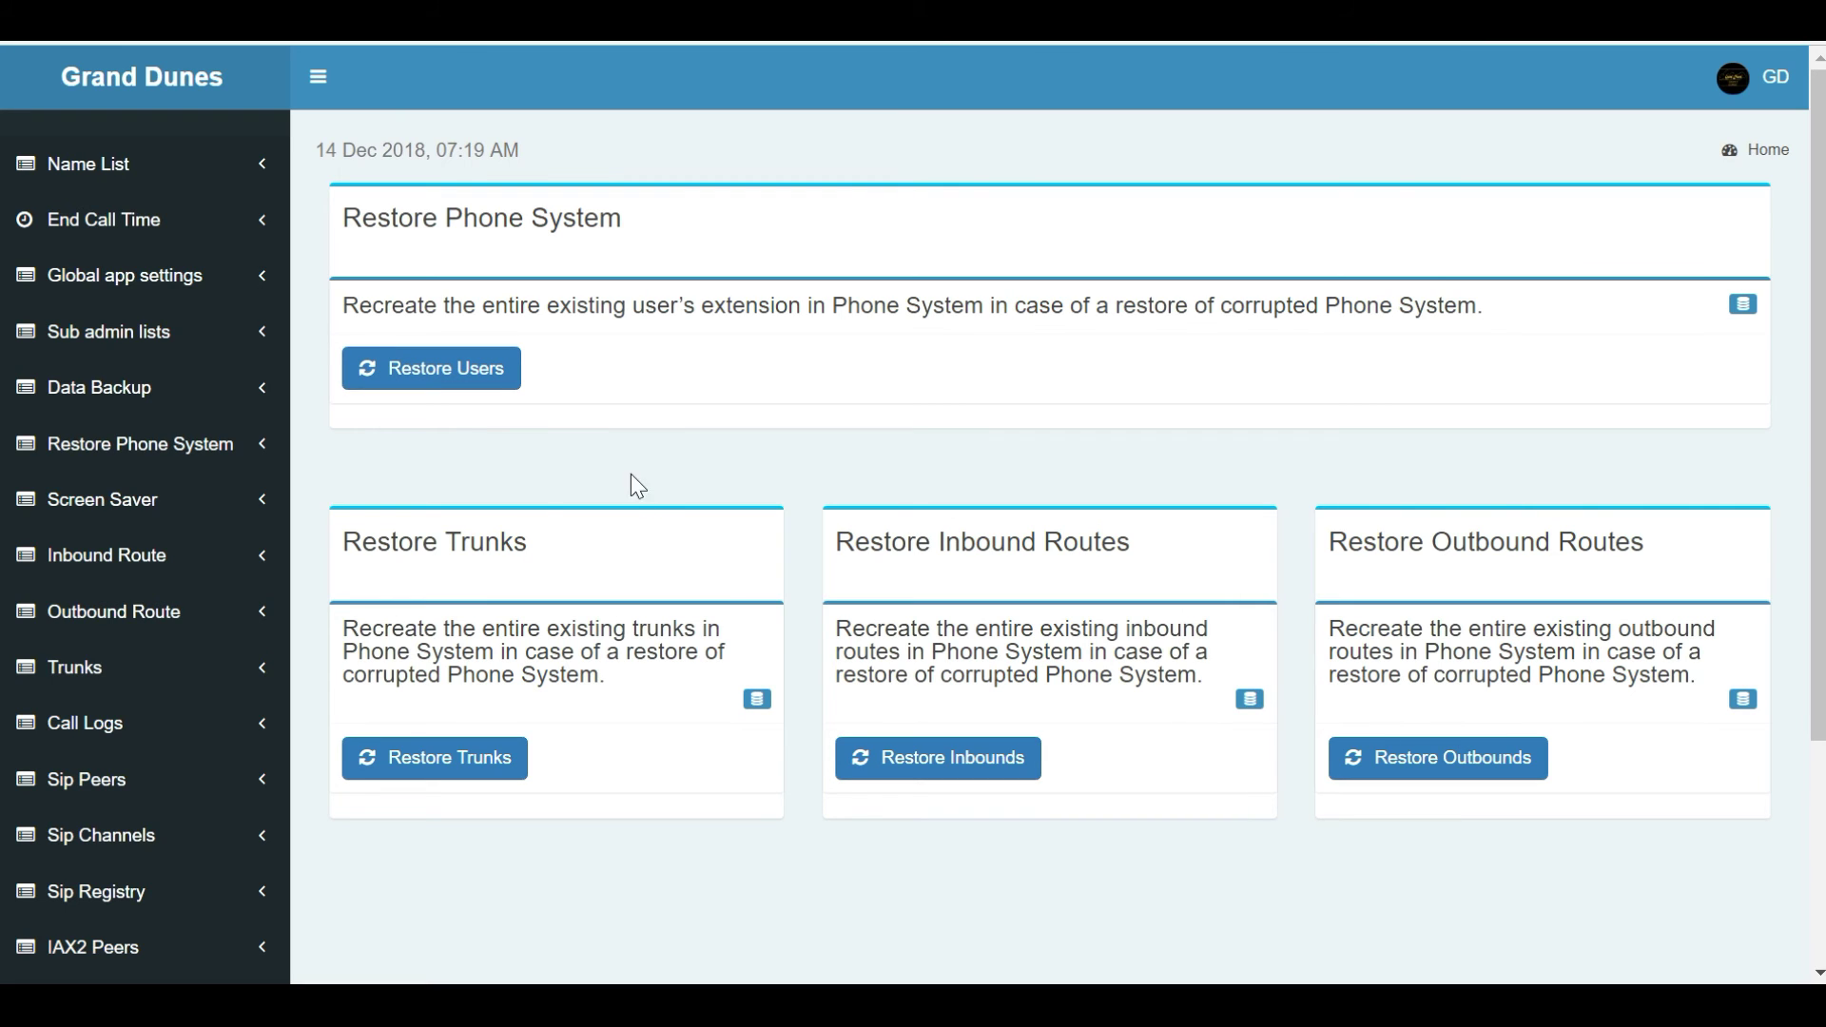
Show the Screen Savers list of five images with a 5 Sec interval.
click(72, 521)
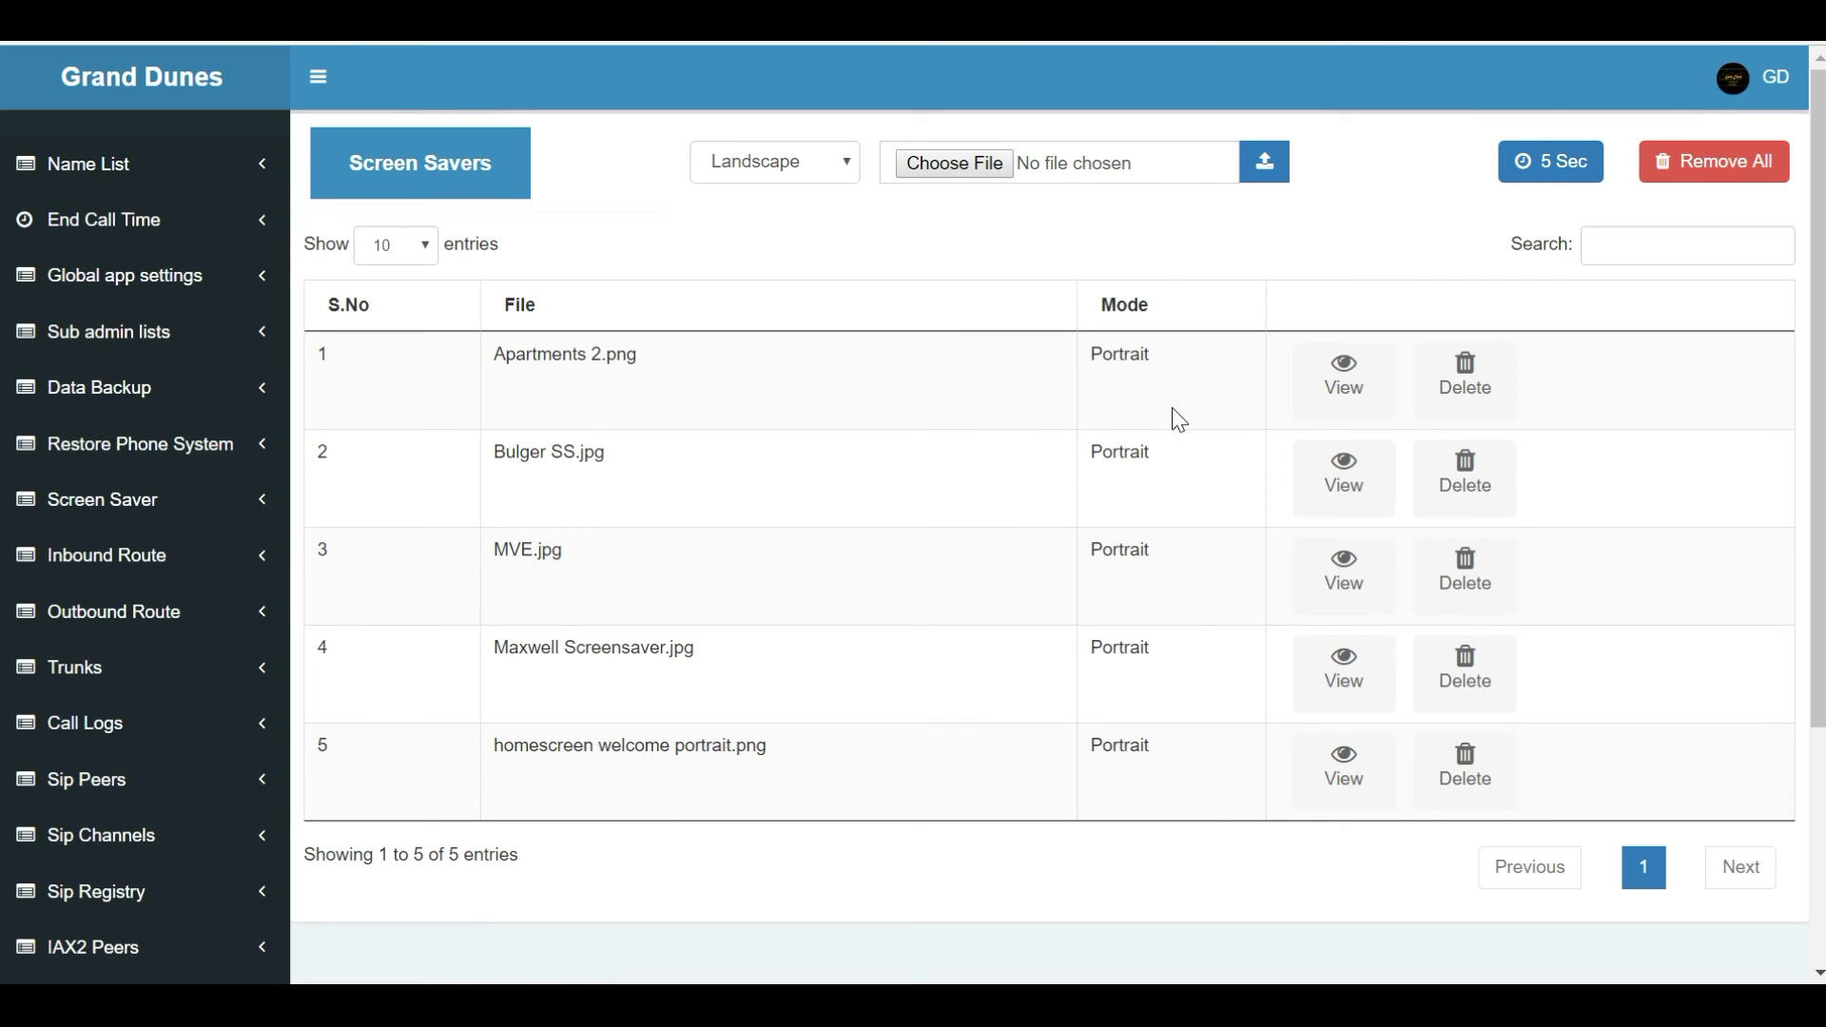